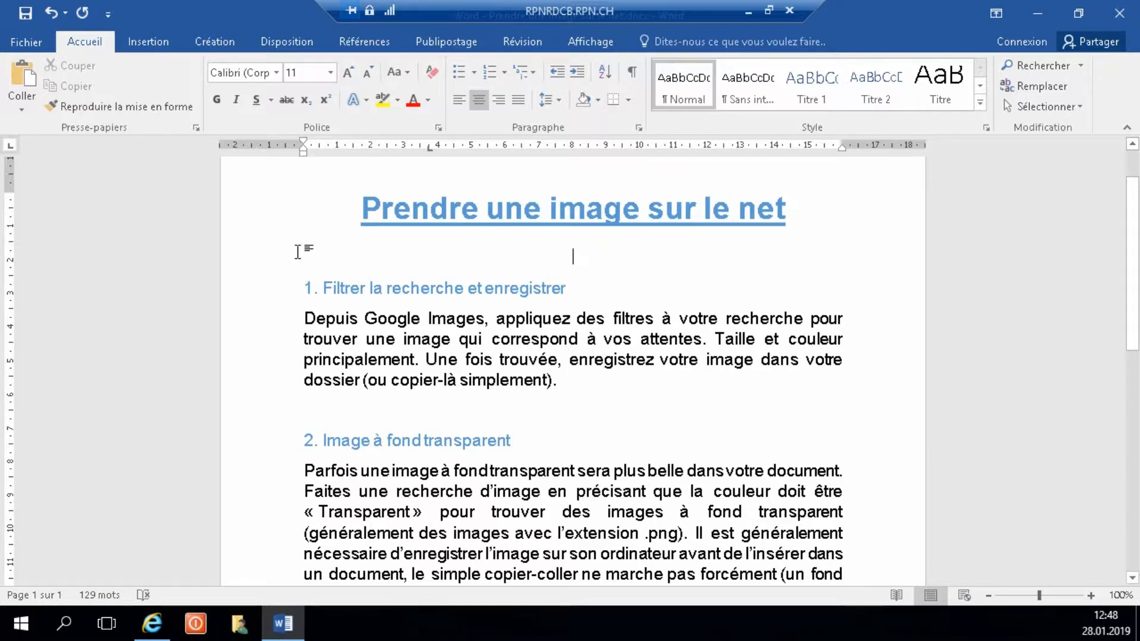
- Switch to Internet Explorer and search Google Images for "La ville du Locle"
click(152, 623)
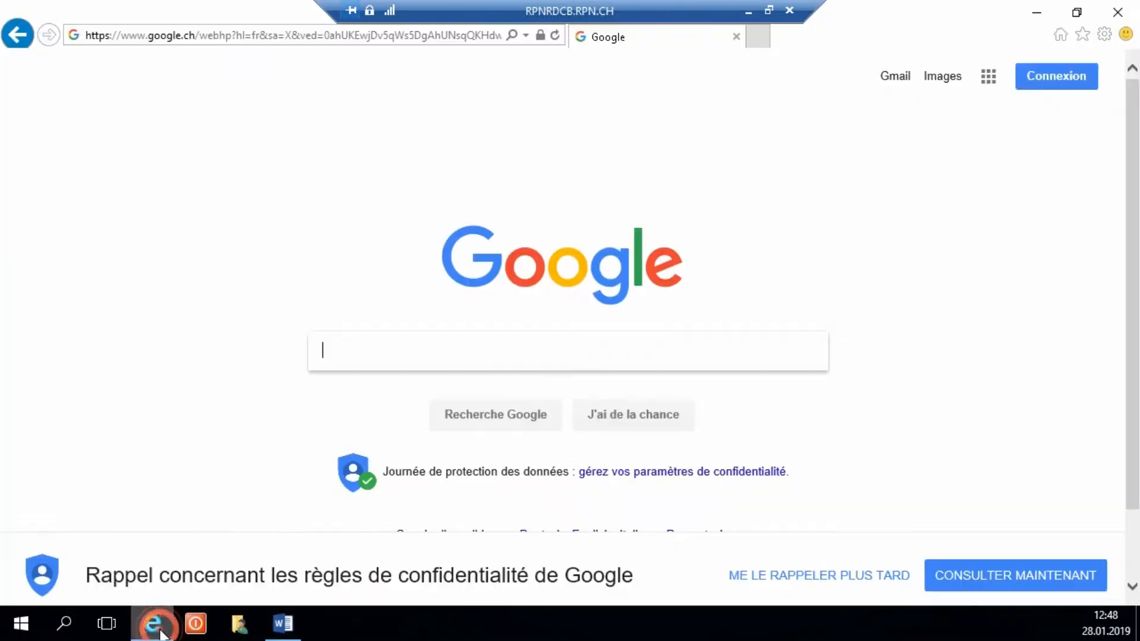
click(948, 75)
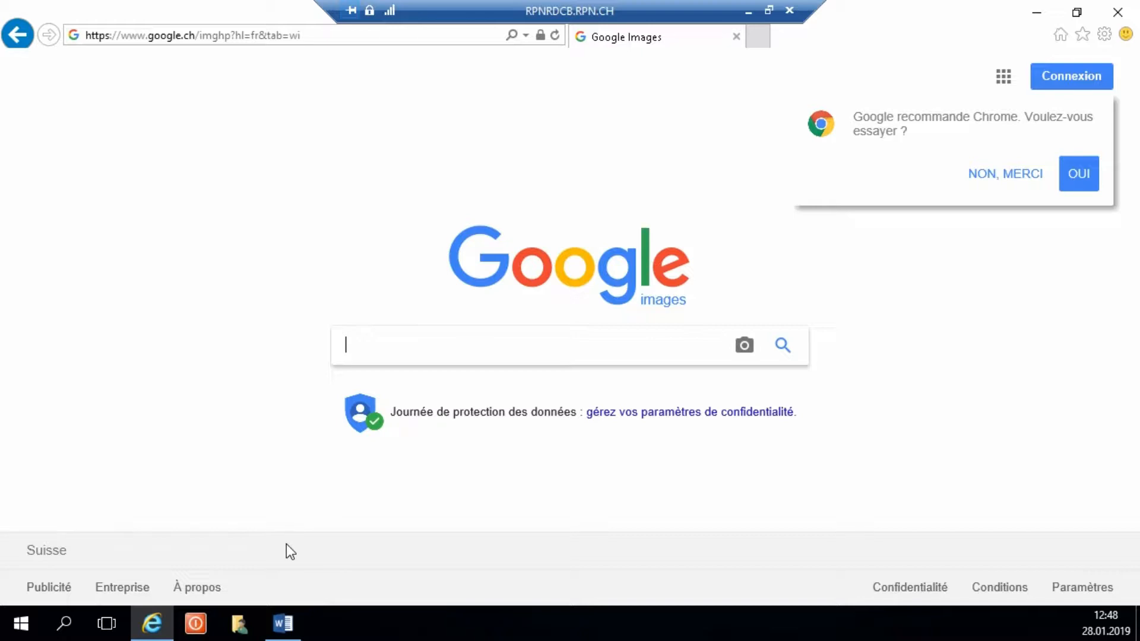
text(La ville)
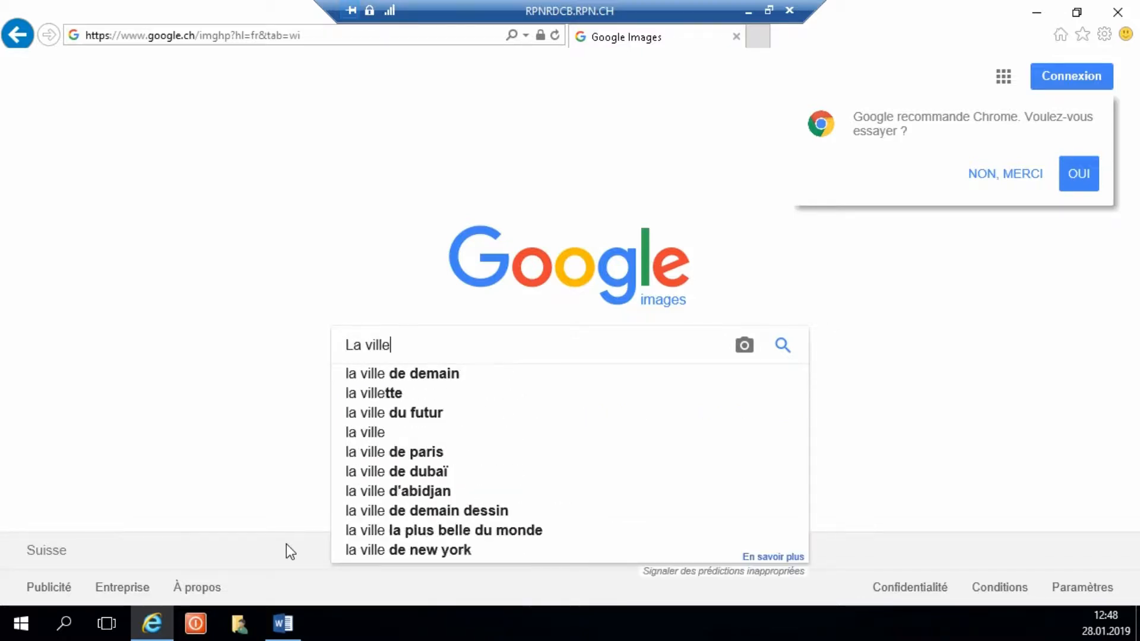
text( du Locle)
key(Return)
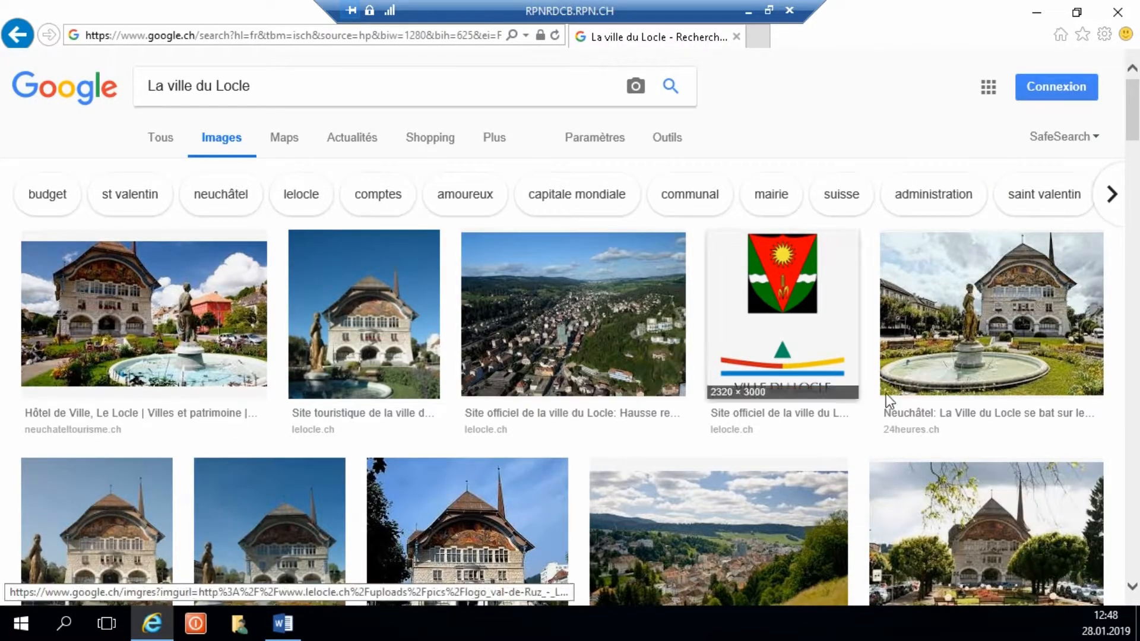
- Preview the 500 × 752 photo of Le Locle's town hall in the image results and copy it
scroll(600, 457, down, 3)
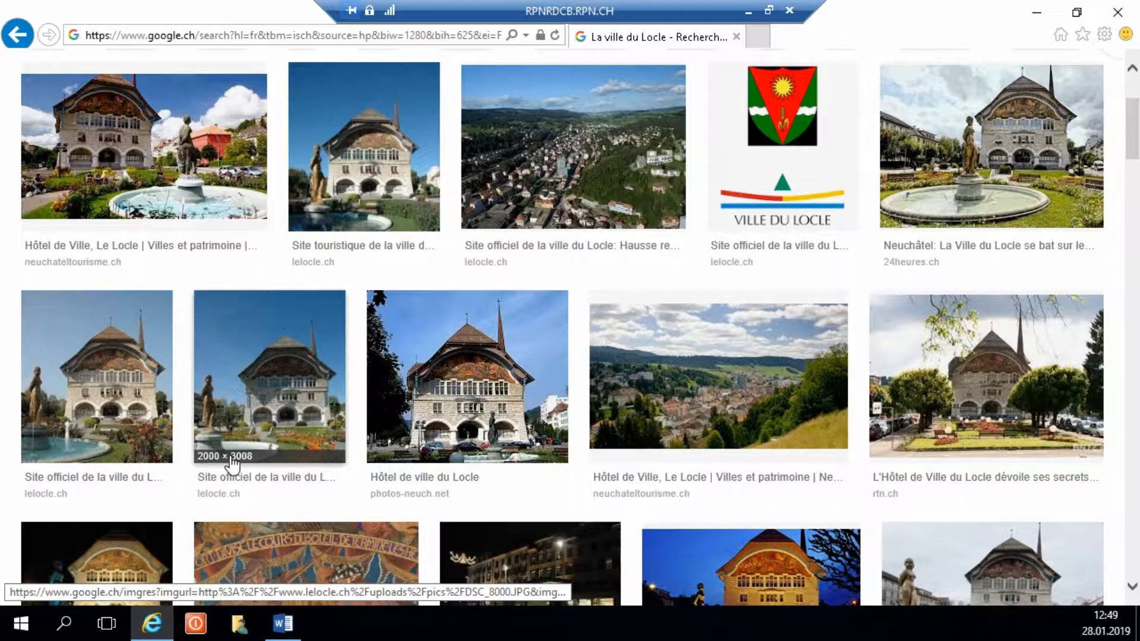
click(138, 371)
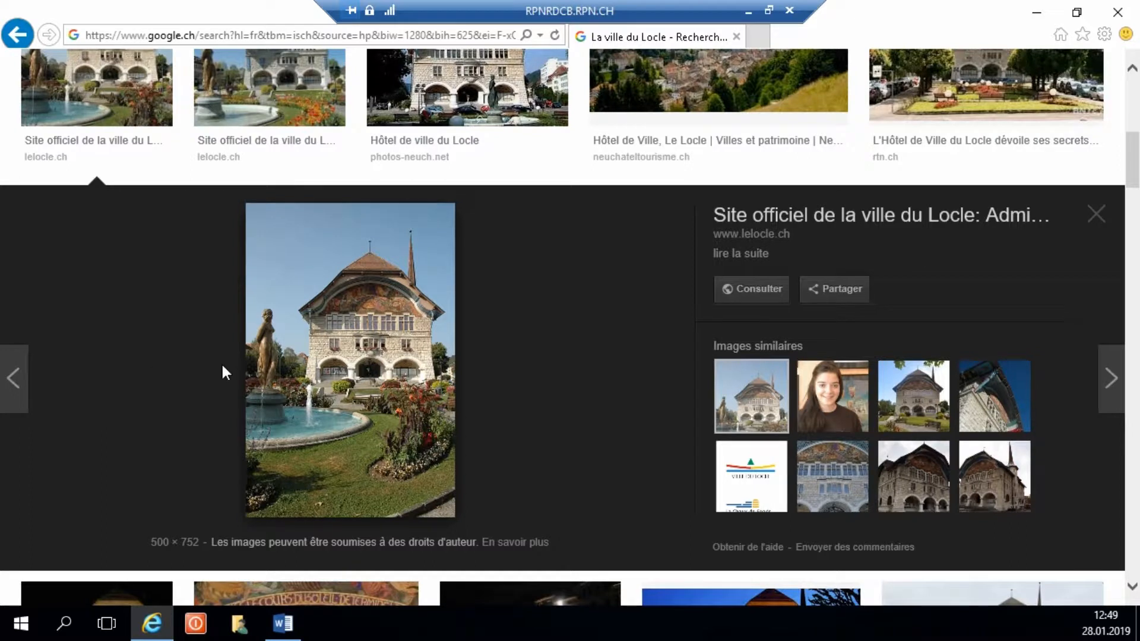
right_click(293, 344)
click(350, 410)
- Switch to Word, paste the photo with its source formatting on the empty line under the title, and left-align it
click(283, 623)
right_click(577, 256)
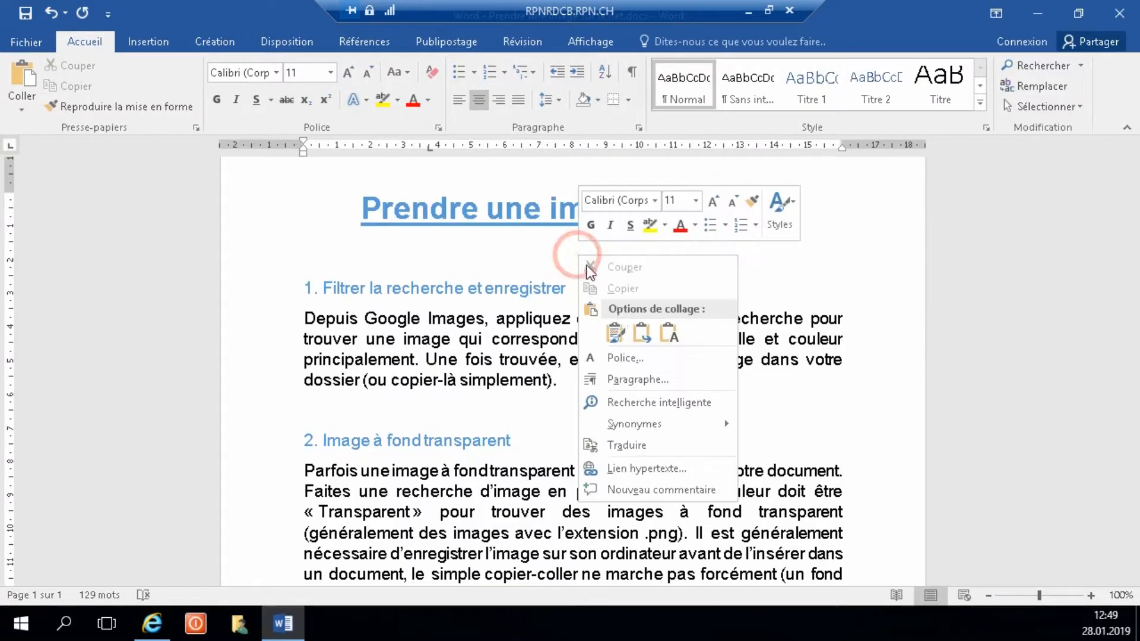
click(612, 337)
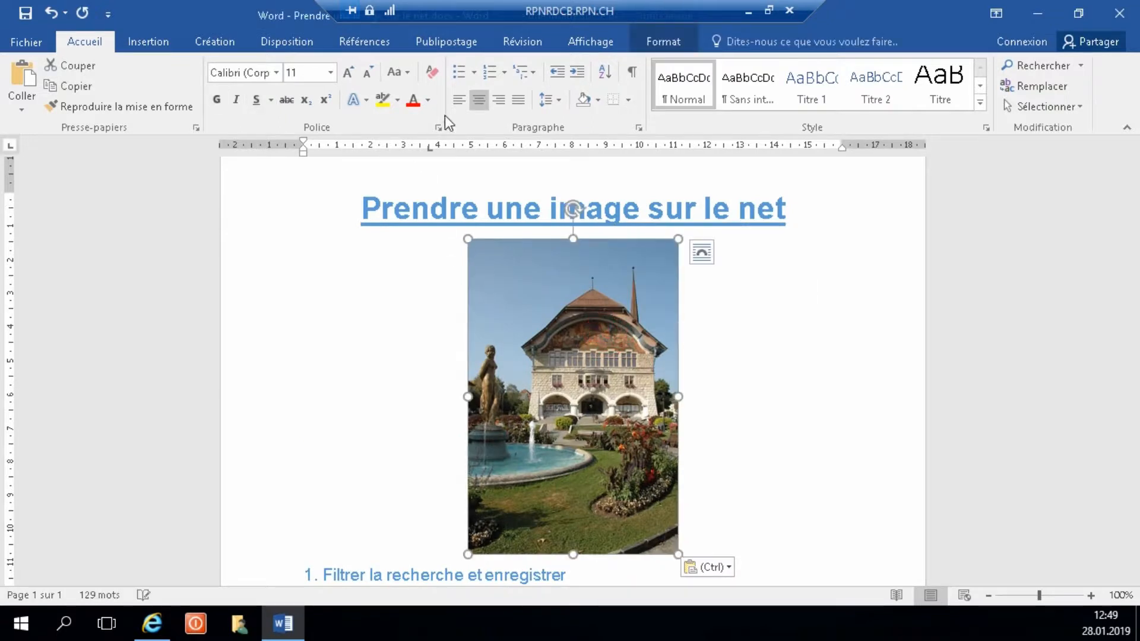
click(458, 101)
click(665, 458)
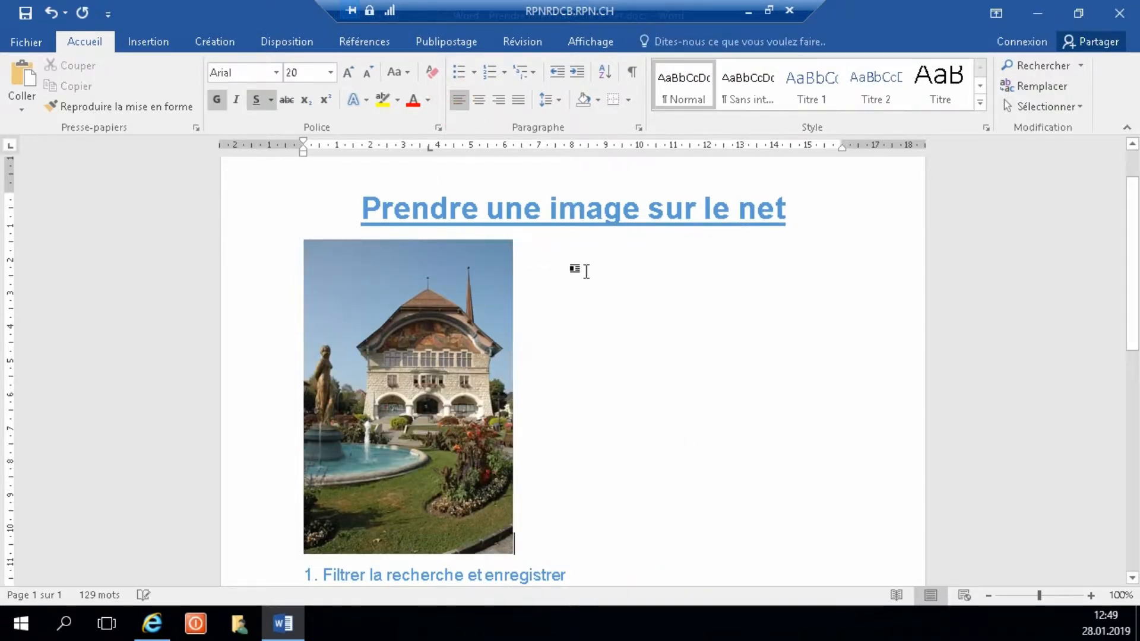
- Enlarge the pasted photo to about 13.5 cm wide to examine its sharpness, and scale it back to about 6.8 cm wide
scroll(557, 440, down, 1)
click(500, 452)
scroll(501, 451, down, 2)
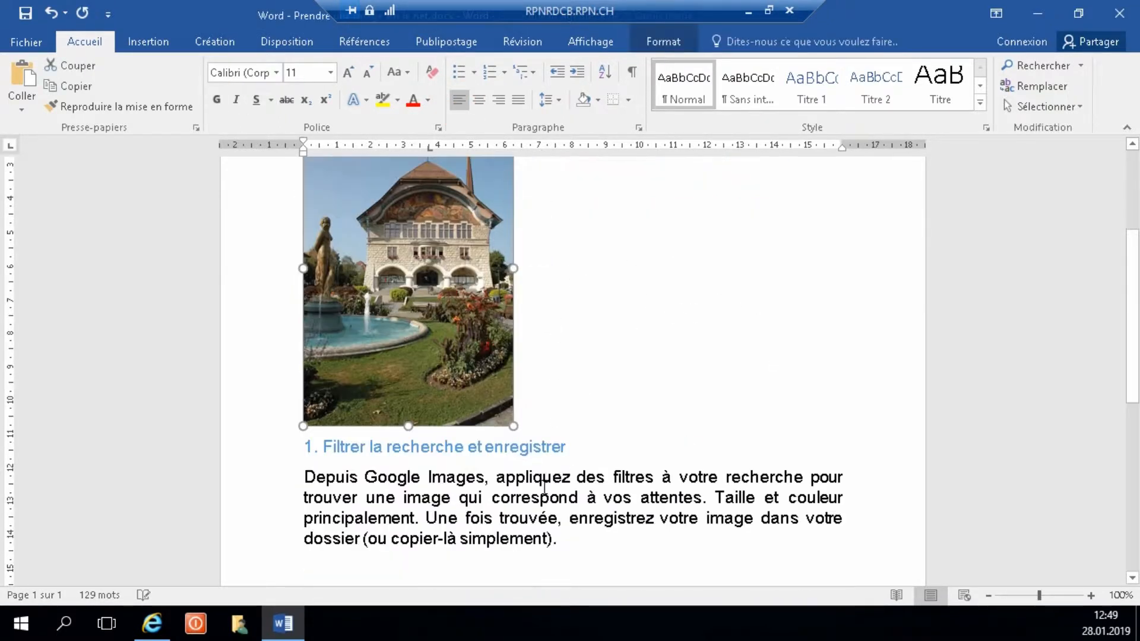
drag(511, 426, 759, 516)
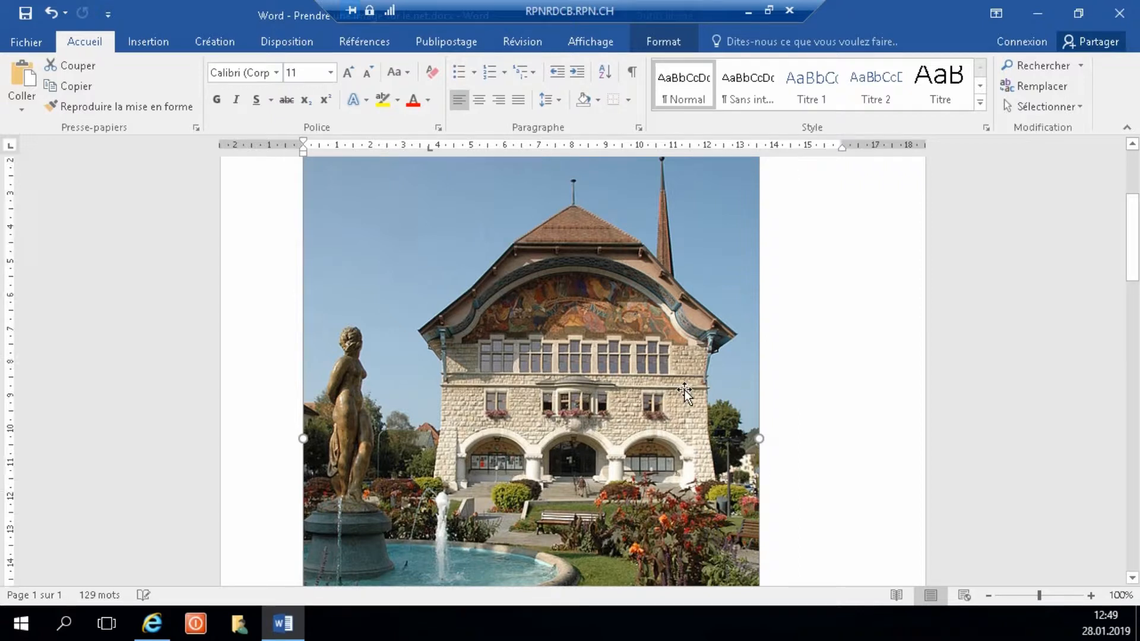
scroll(689, 386, up, 2)
scroll(741, 333, down, 8)
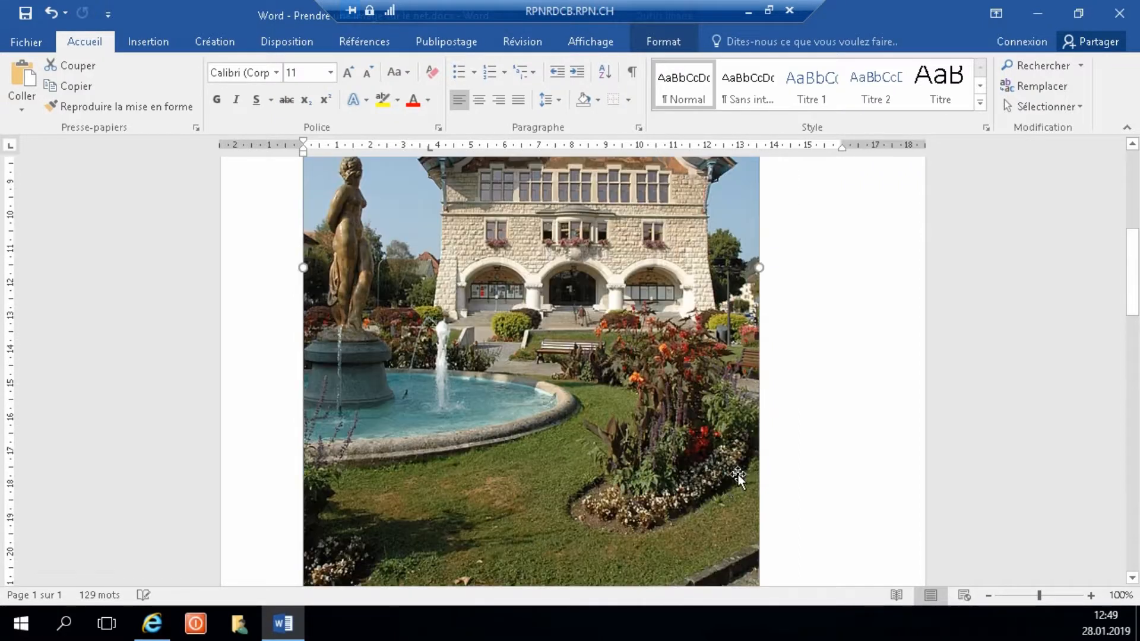
drag(758, 525, 406, 184)
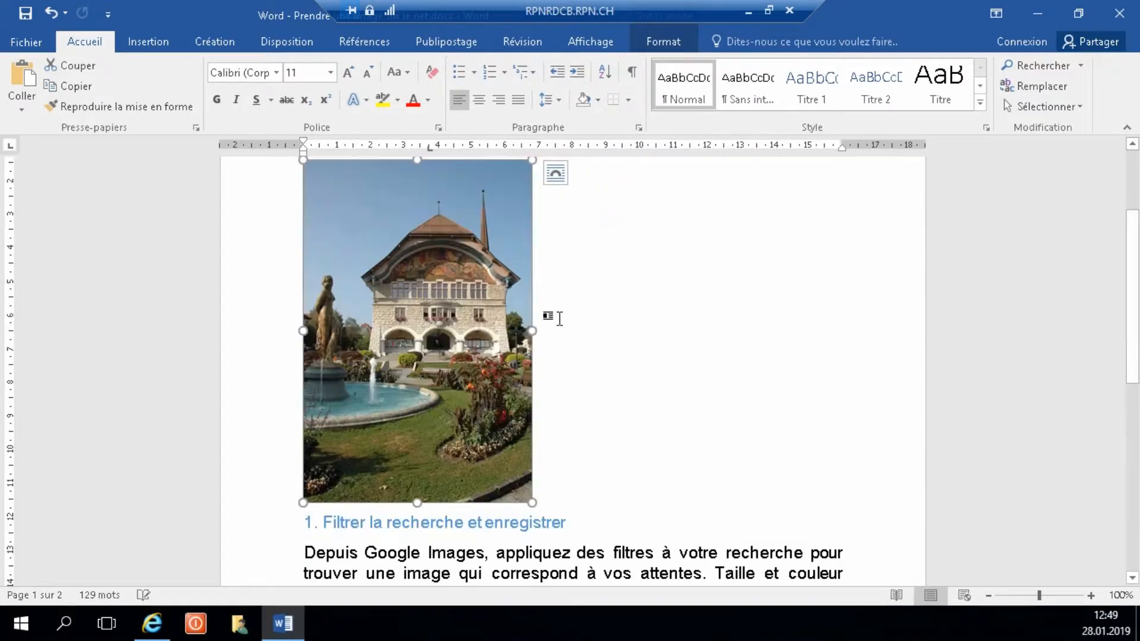
click(597, 325)
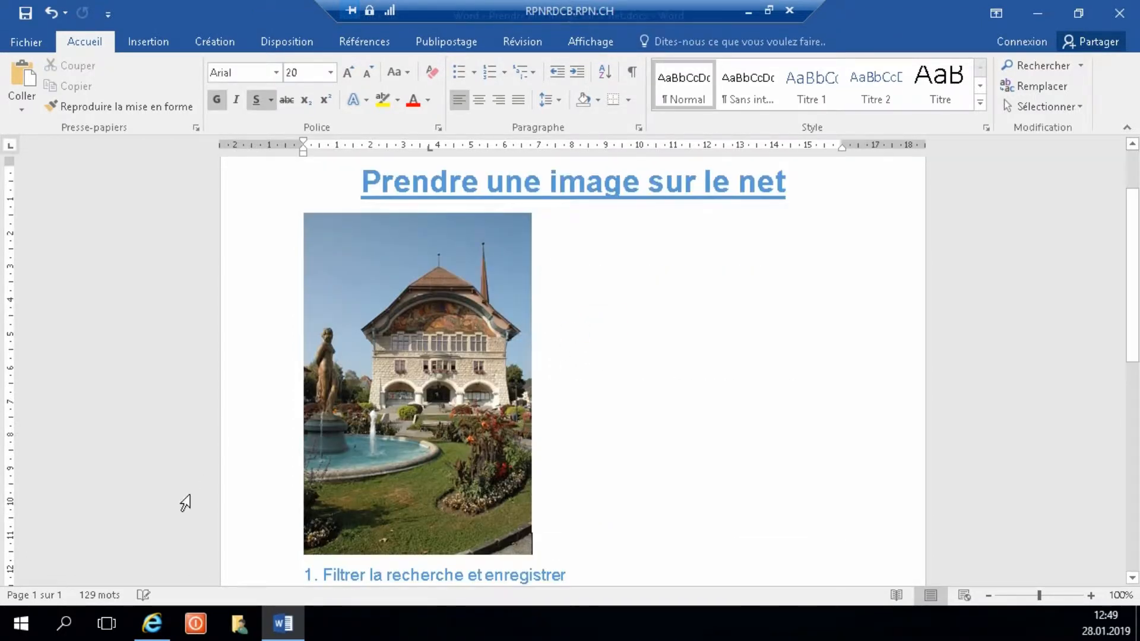
- Switch back to Internet Explorer, preview the 2000 × 3008 town hall photo beside the first result, and copy it
click(152, 624)
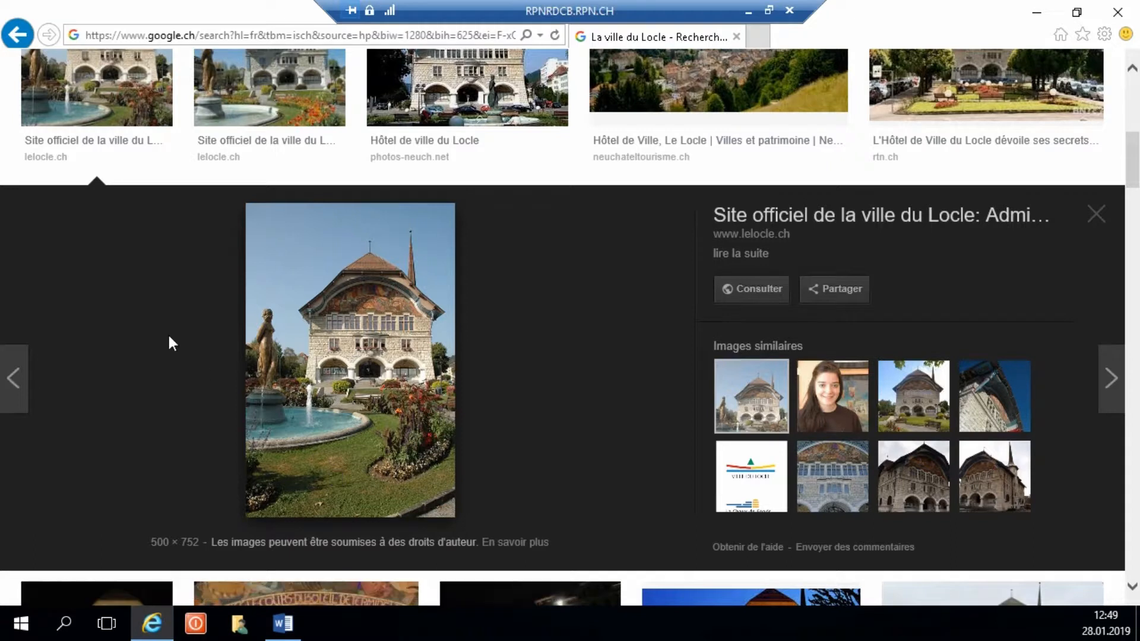
scroll(167, 333, down, 1)
scroll(162, 337, up, 3)
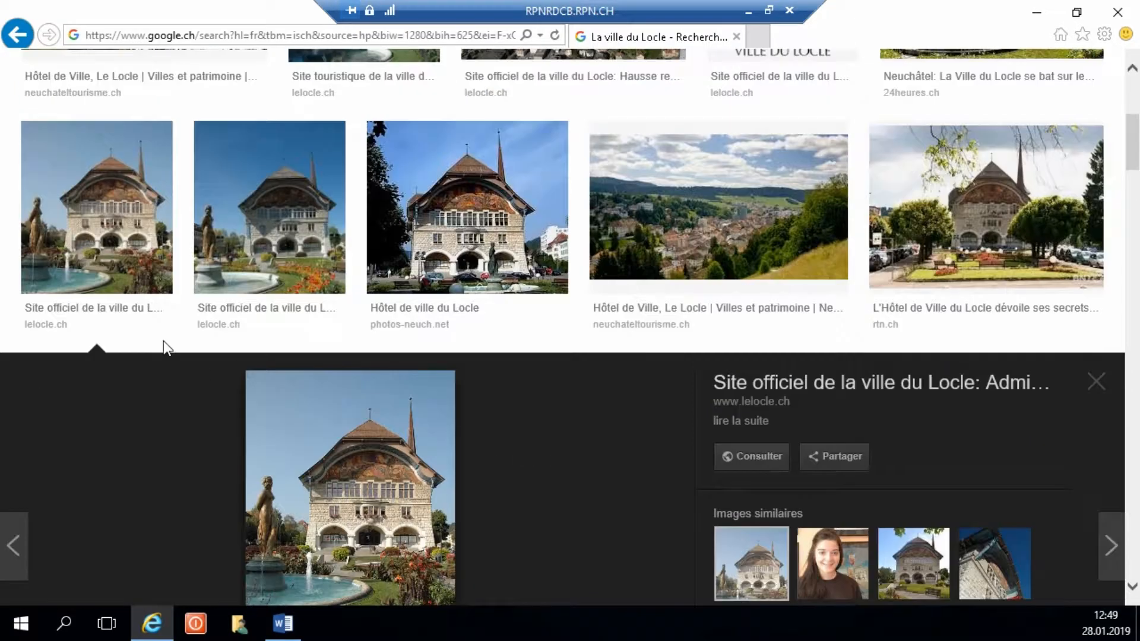
click(261, 195)
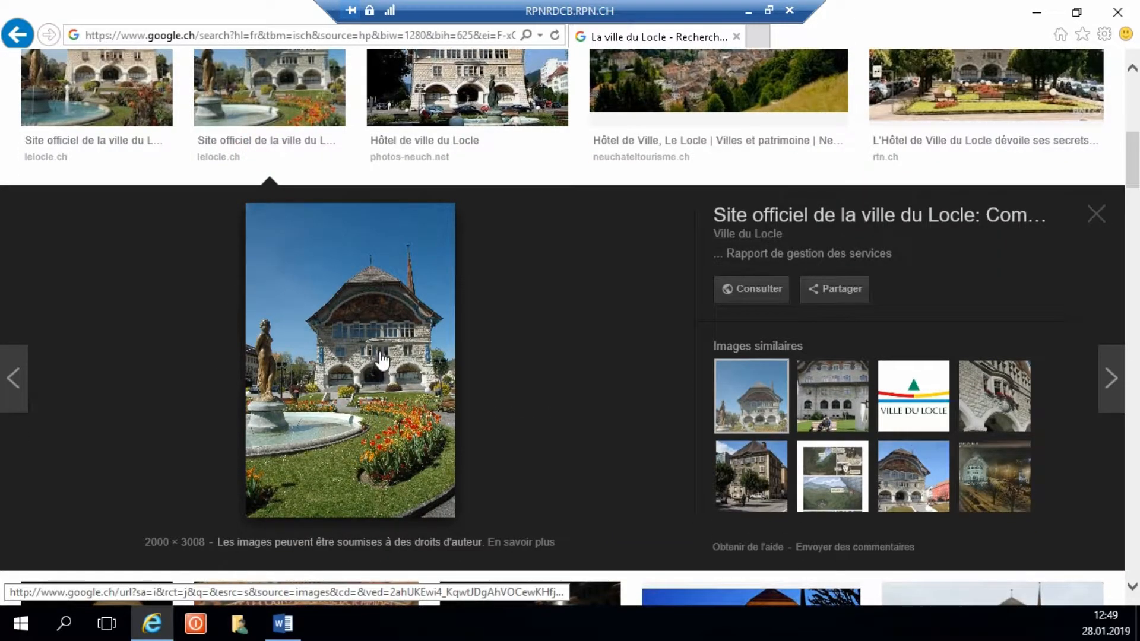
right_click(382, 359)
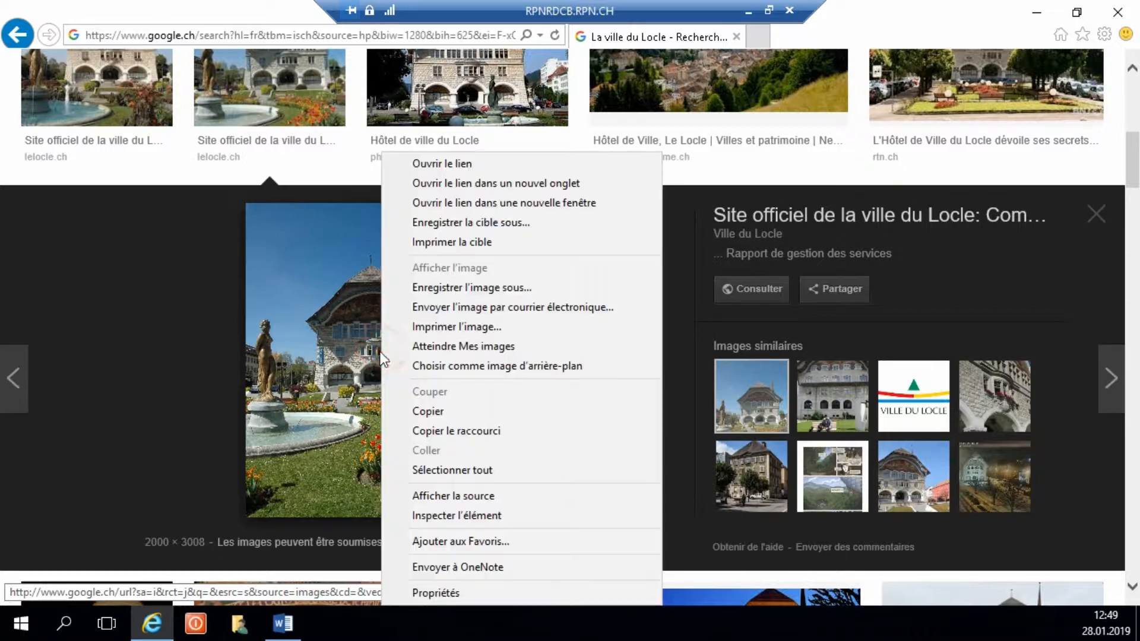
click(432, 411)
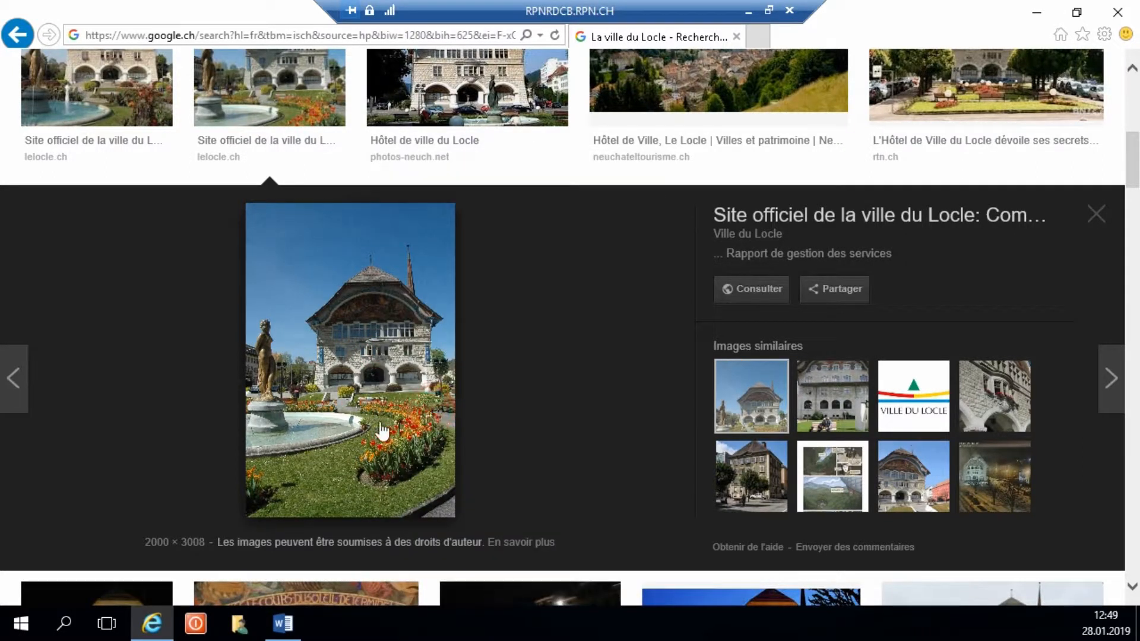
- Switch to Word and paste the copied photo beside the first town hall picture
click(282, 624)
right_click(563, 245)
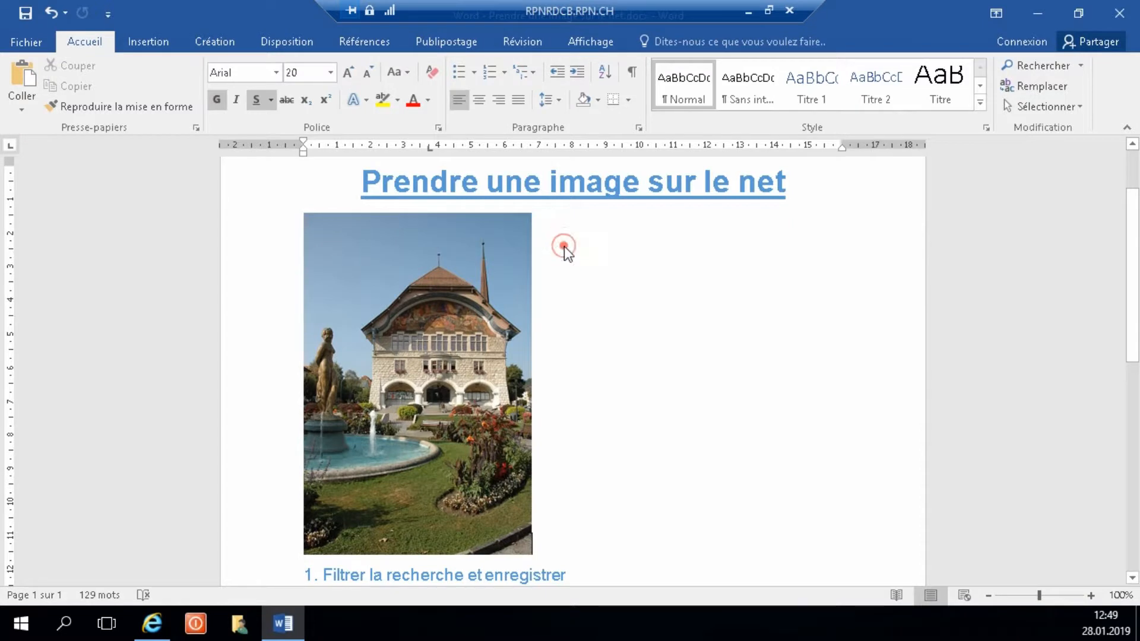
click(602, 324)
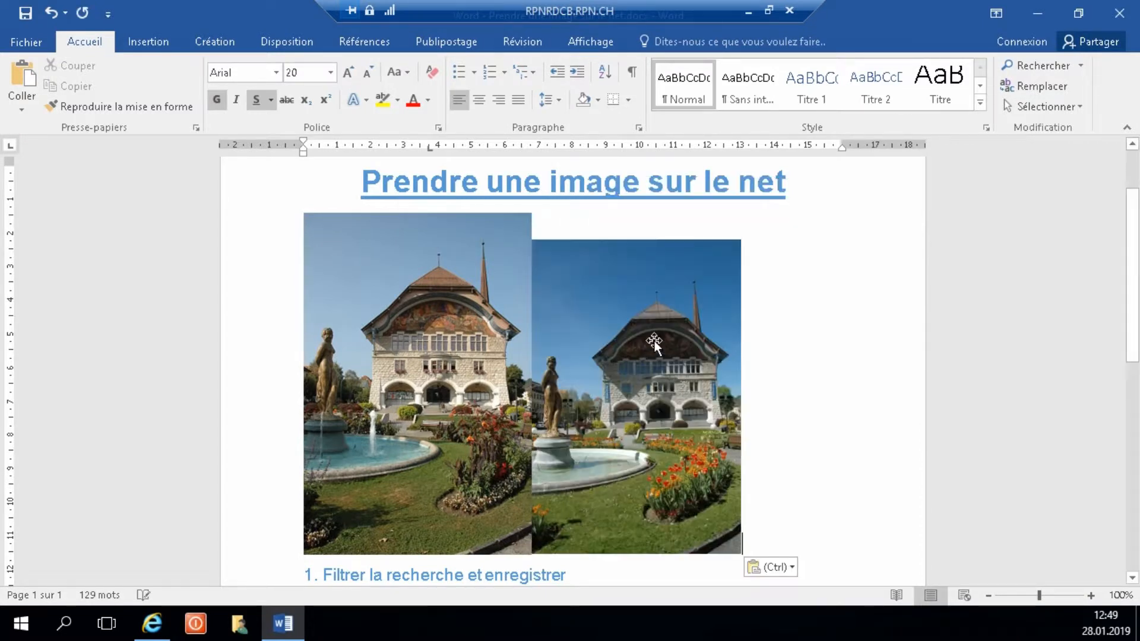
- Enlarge the second town hall photo to about 10.7 cm wide and compare its sharpness with the first picture
scroll(687, 502, down, 3)
drag(741, 471, 902, 381)
click(919, 355)
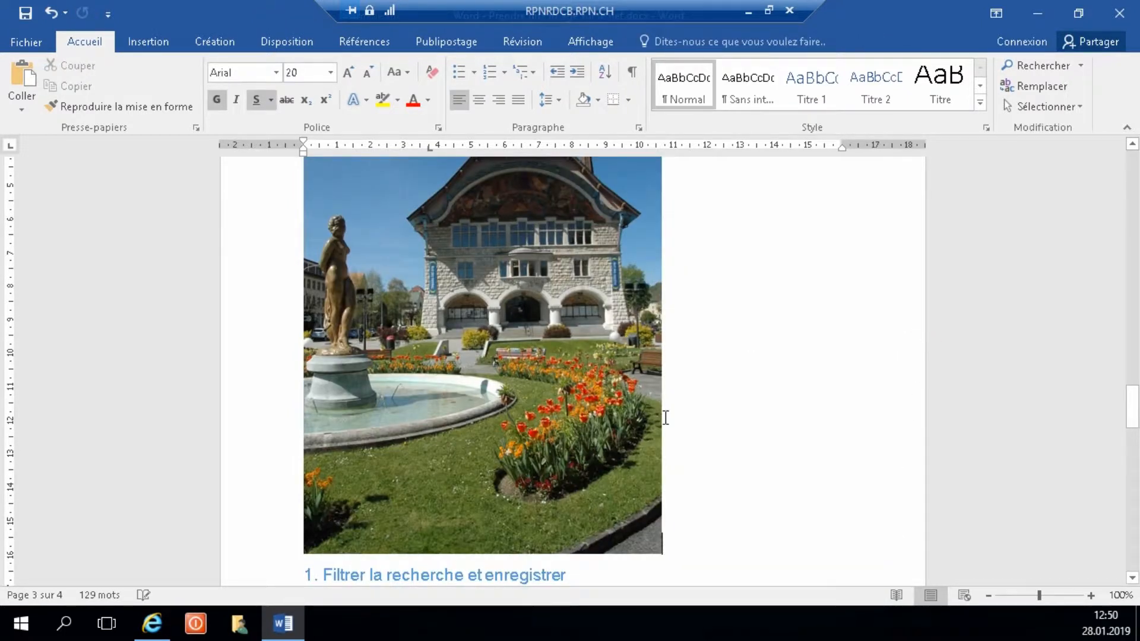
scroll(513, 409, up, 2)
scroll(527, 421, up, 3)
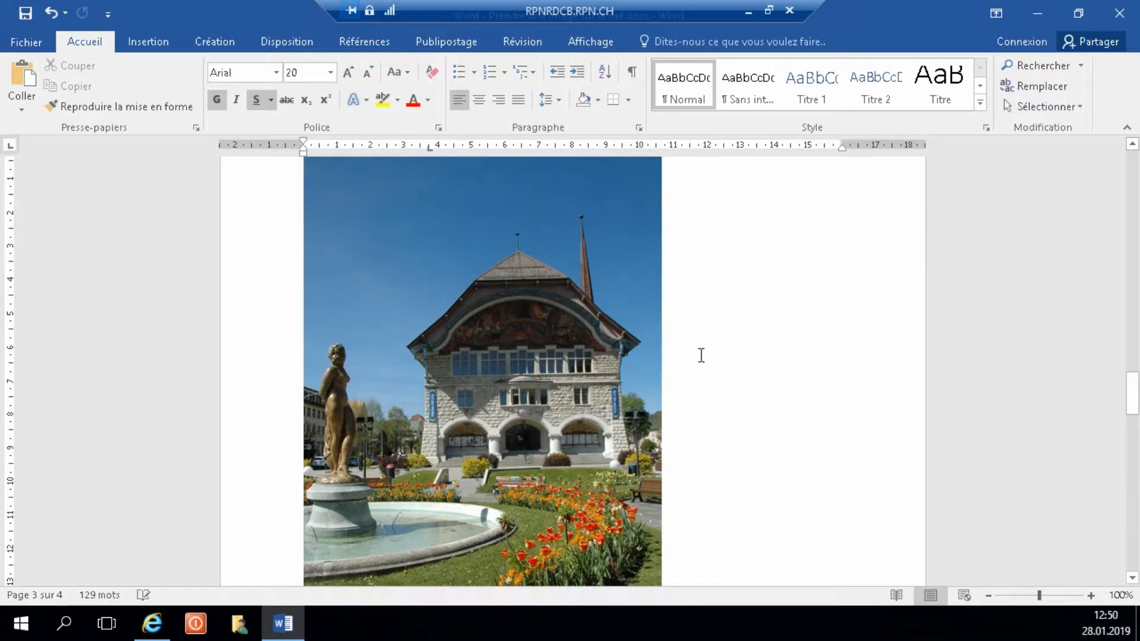
scroll(782, 295, up, 6)
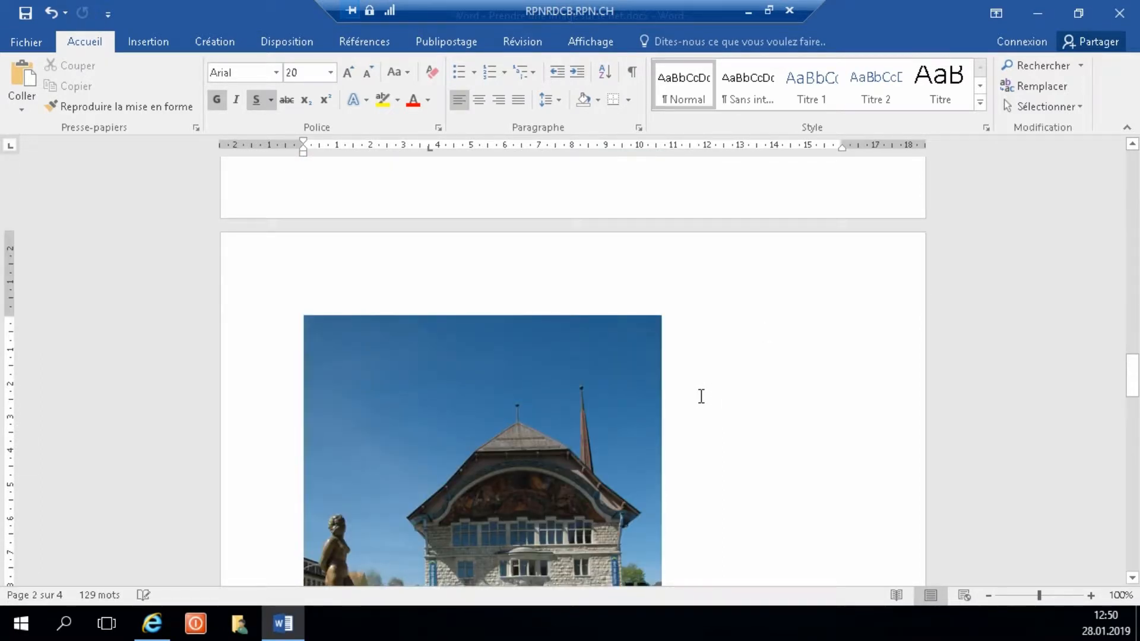
scroll(701, 397, up, 20)
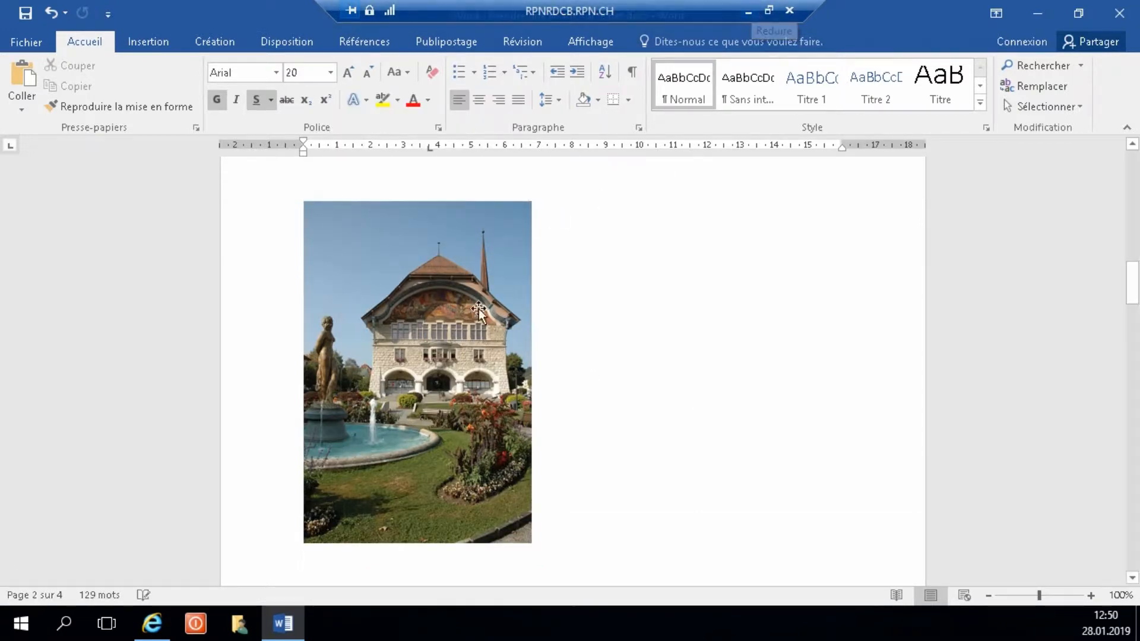
- Switch to Internet Explorer and try to open the previewed photo's link in the current tab
click(155, 616)
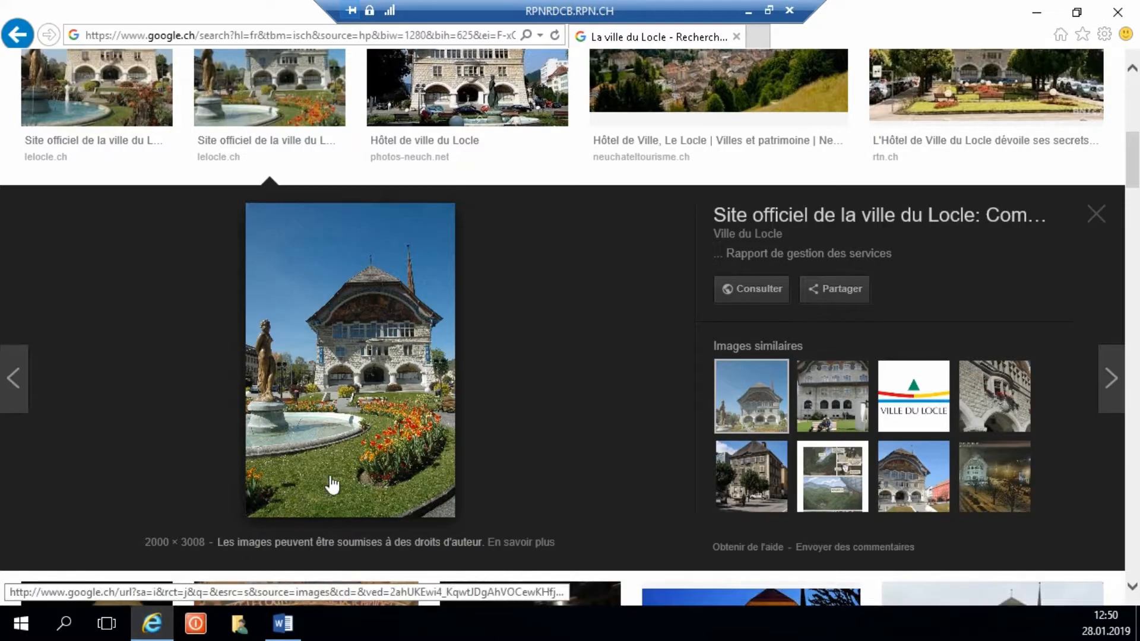
click(344, 327)
right_click(343, 326)
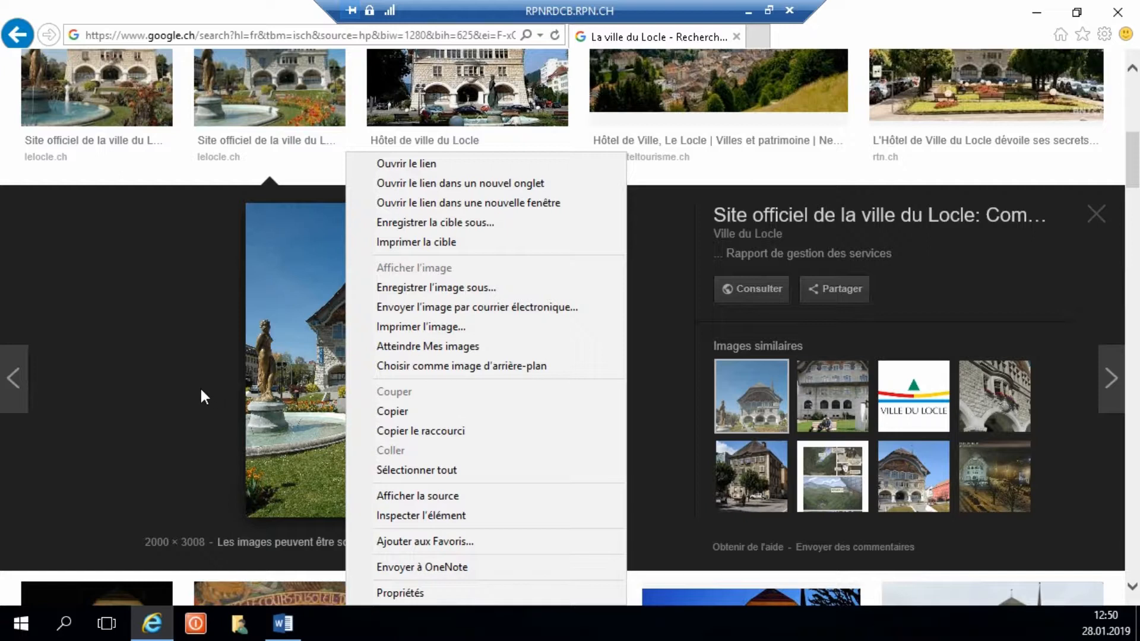
click(407, 172)
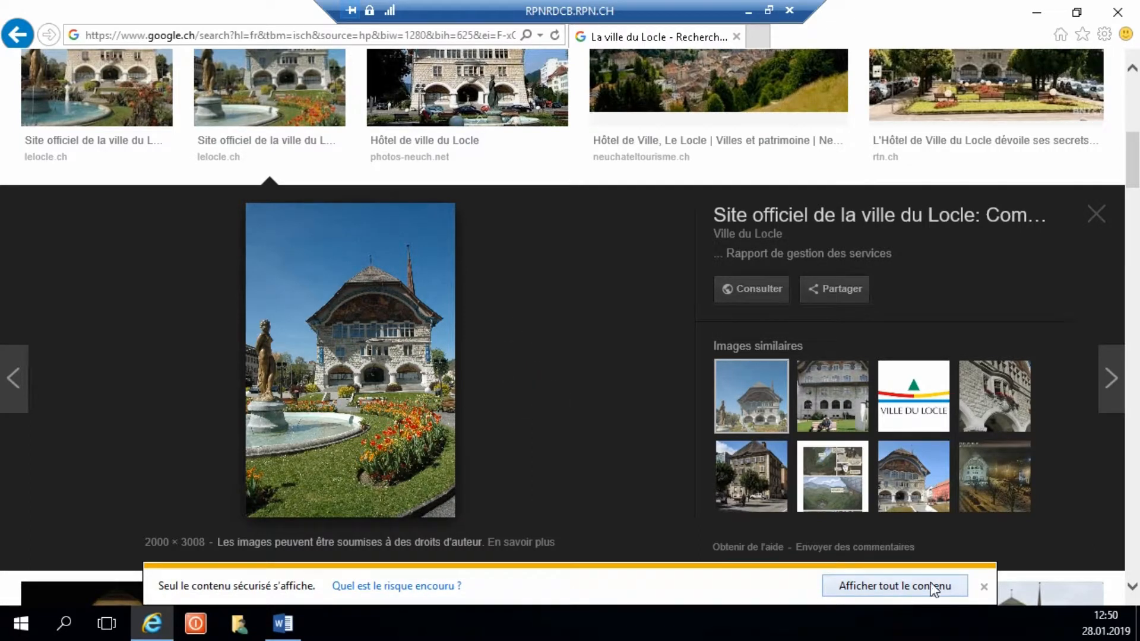
click(983, 588)
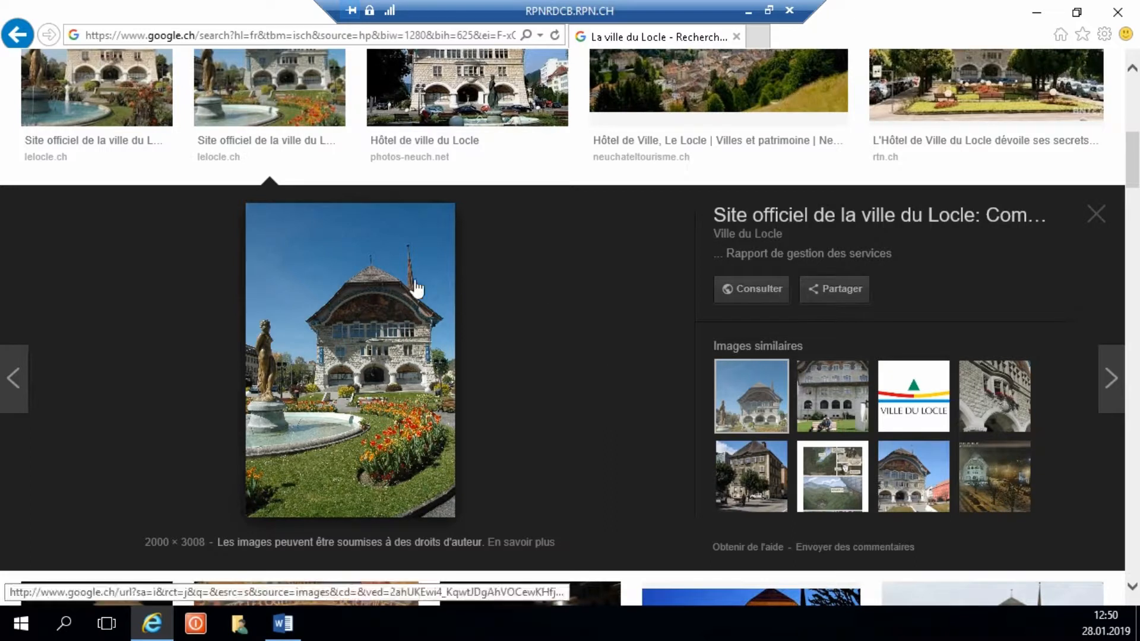
- Open the previewed photo's source page in a new tab, view the photo enlarged there, and close that tab
right_click(391, 280)
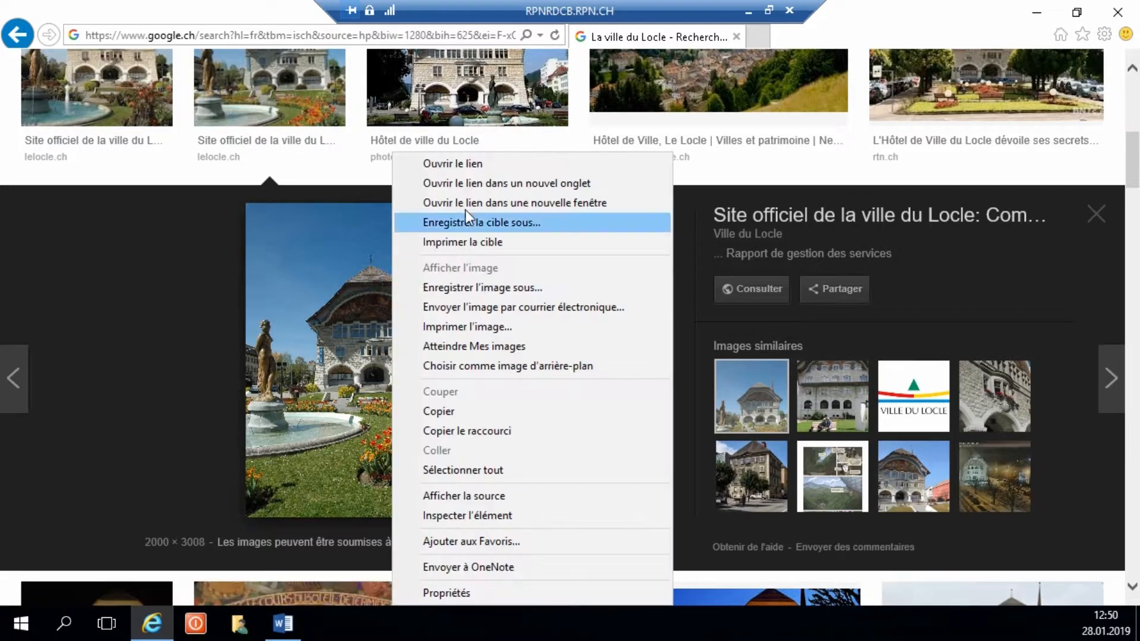
click(482, 184)
click(817, 34)
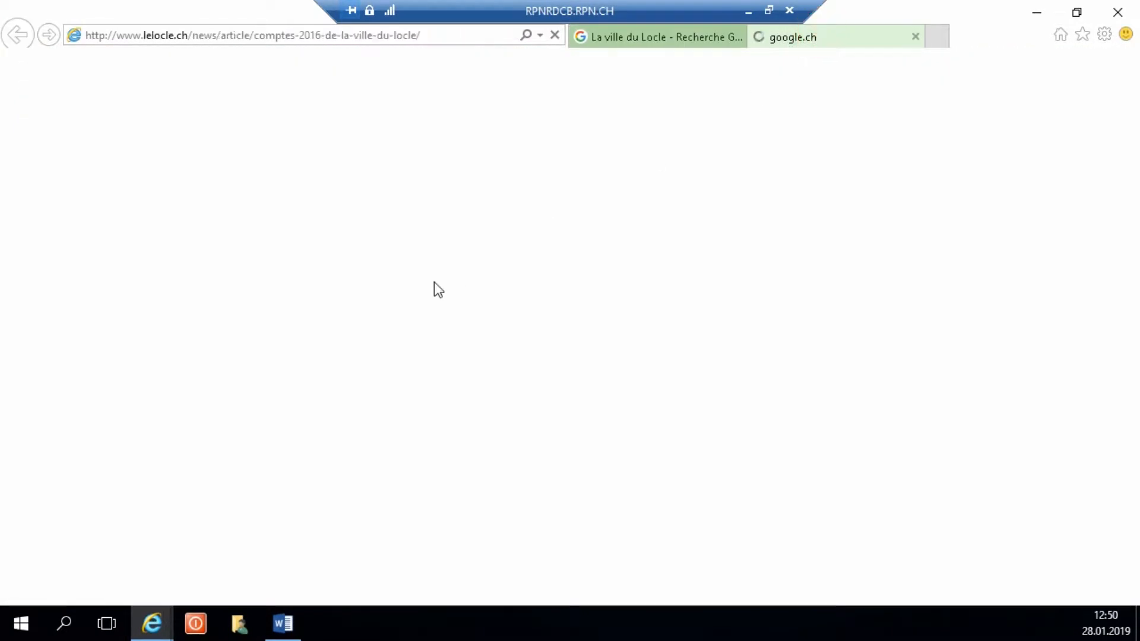
scroll(507, 391, down, 3)
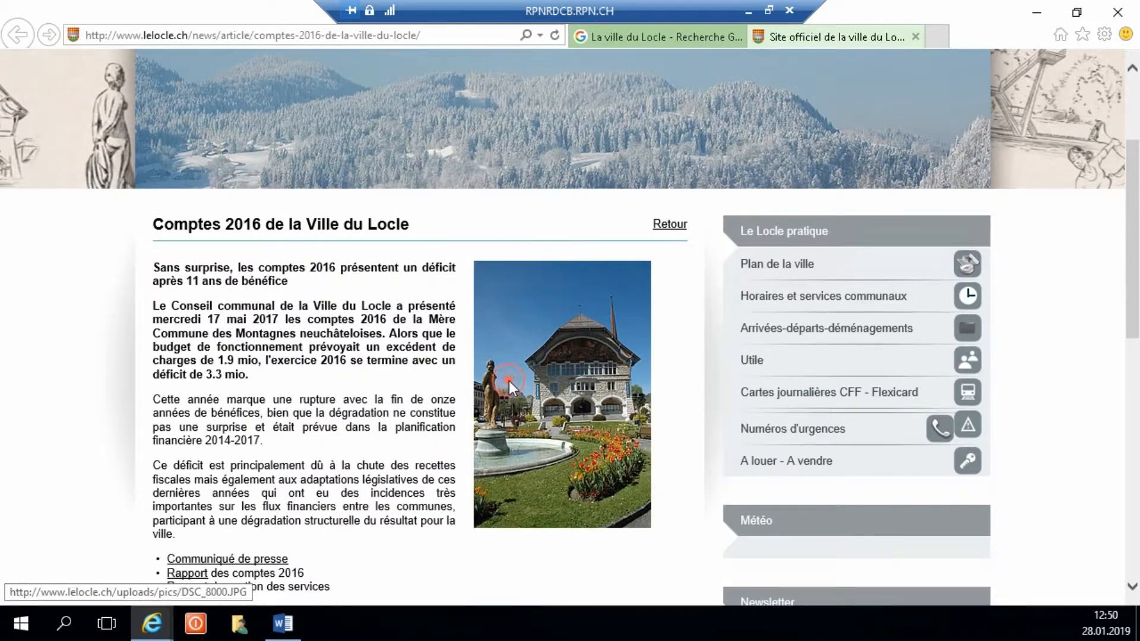
click(508, 380)
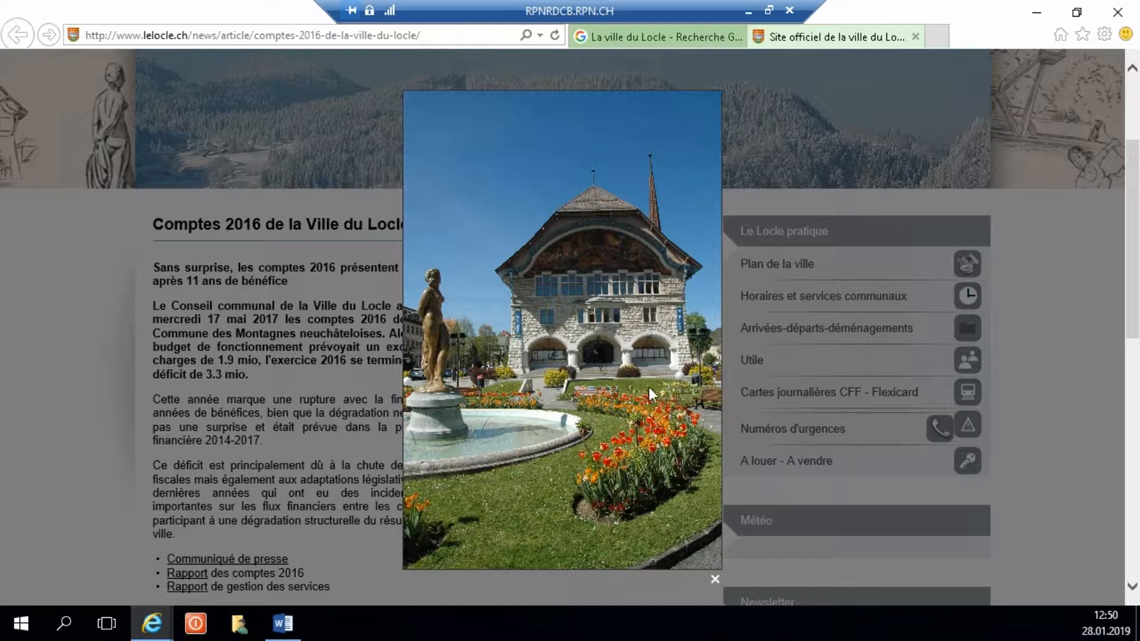
click(915, 36)
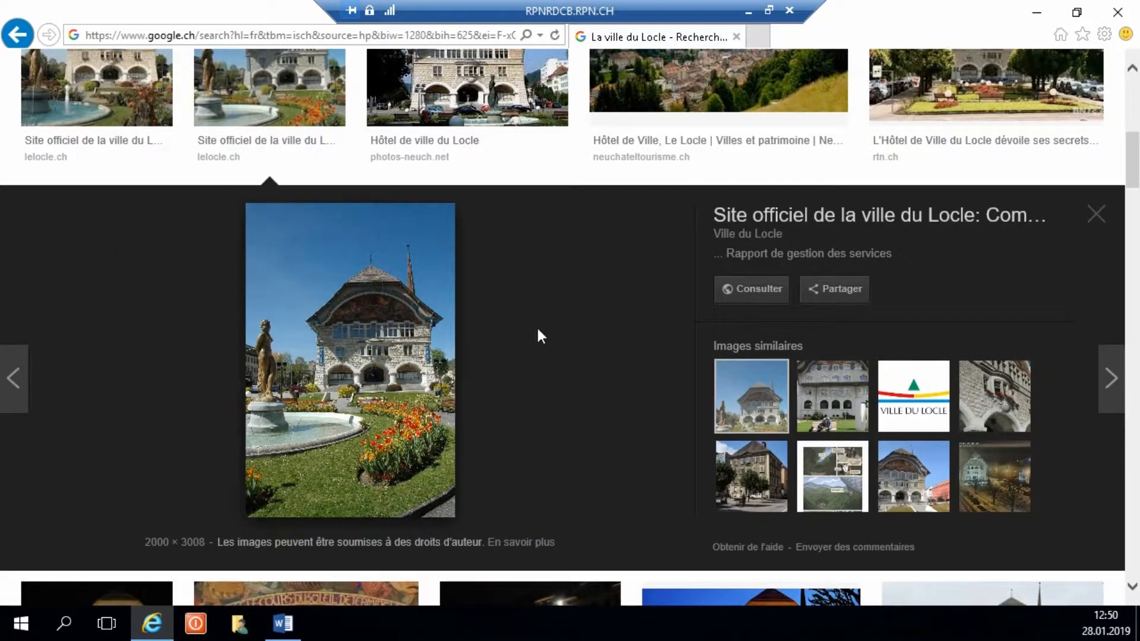
- Copy the previewed town hall photo from the Google Images results
right_click(291, 347)
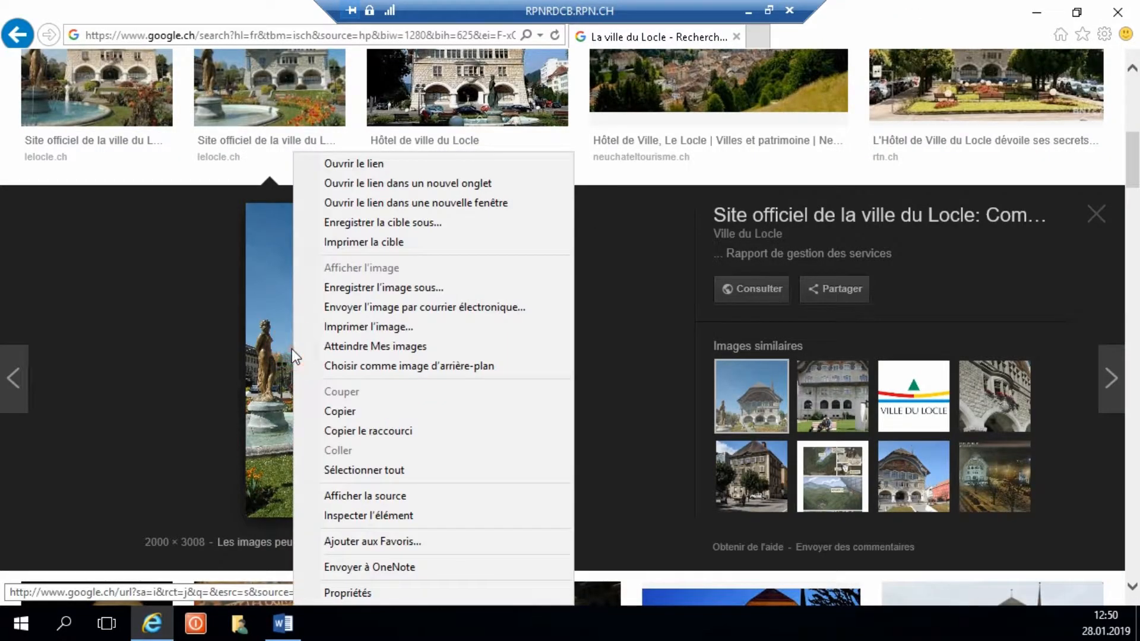
click(347, 410)
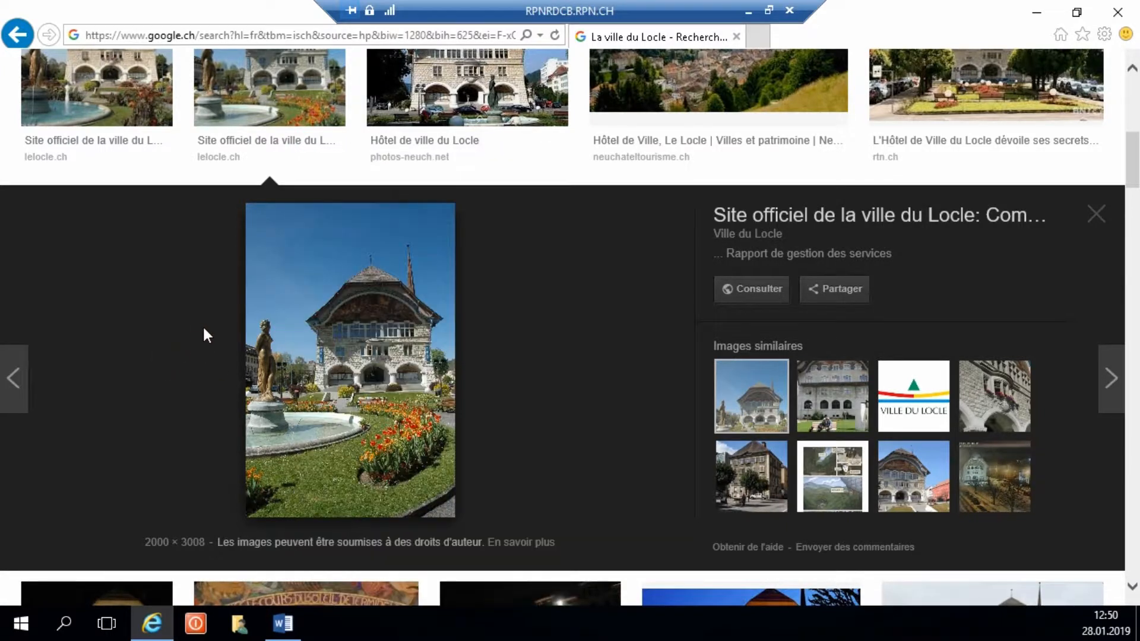
- Filter the image results for La ville du Locle to sizes larger than 1024 × 768
scroll(202, 327, up, 3)
scroll(205, 336, up, 6)
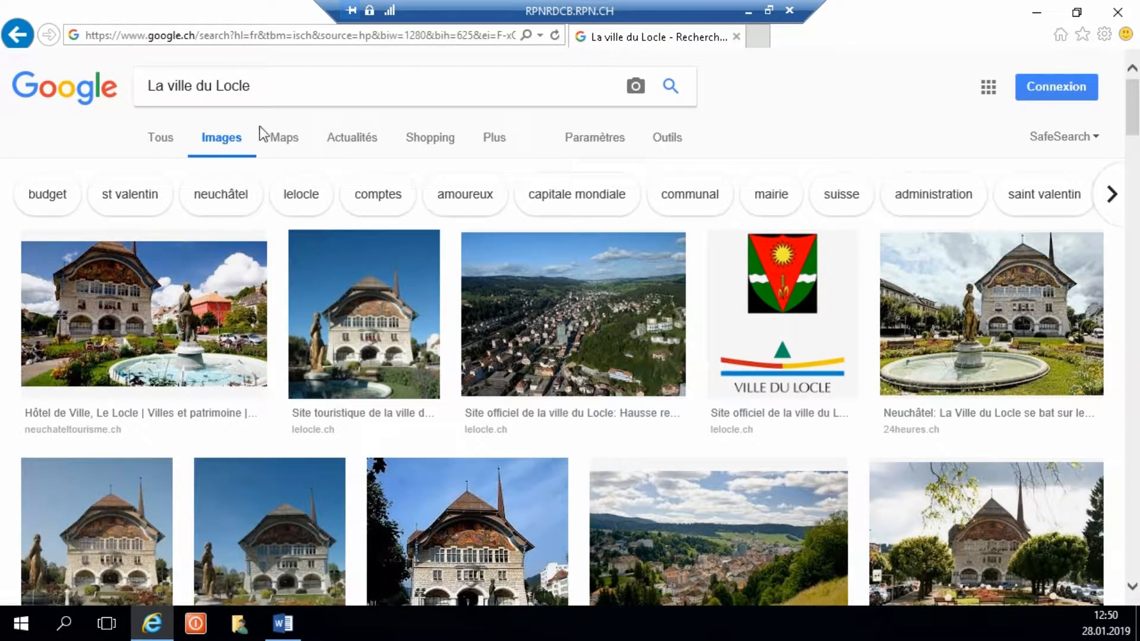
click(674, 137)
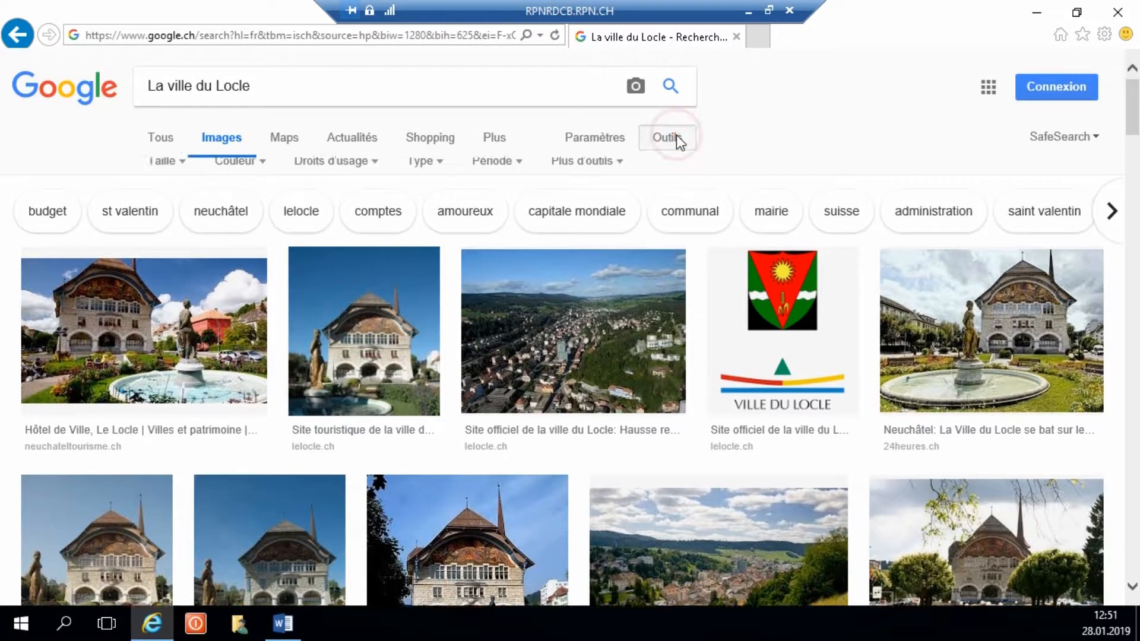
click(171, 170)
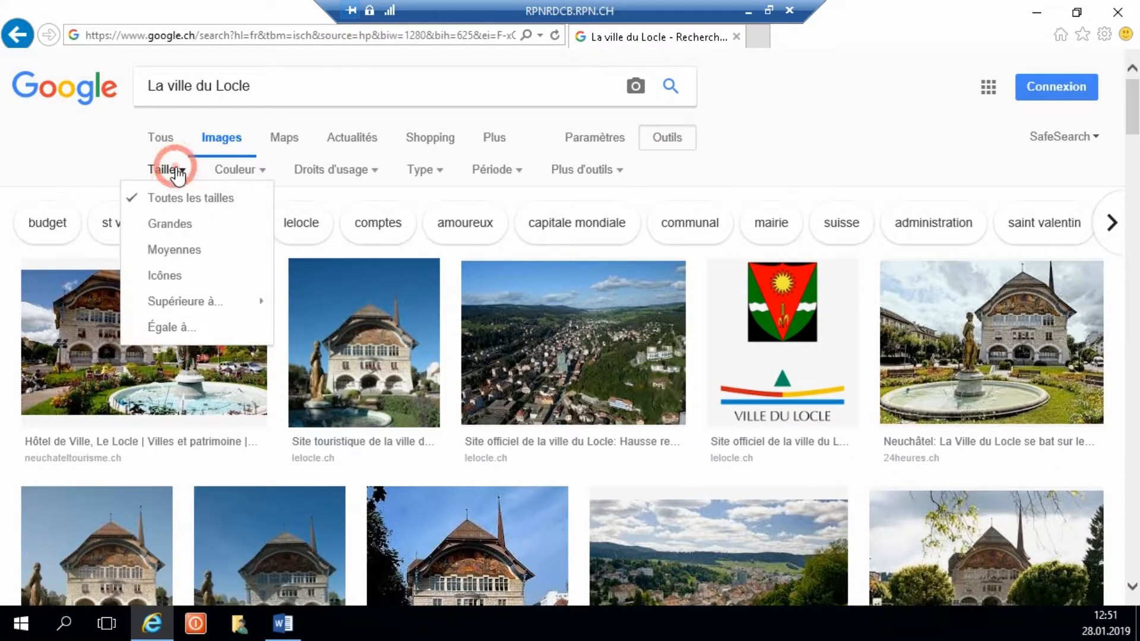
mouse_move(208, 303)
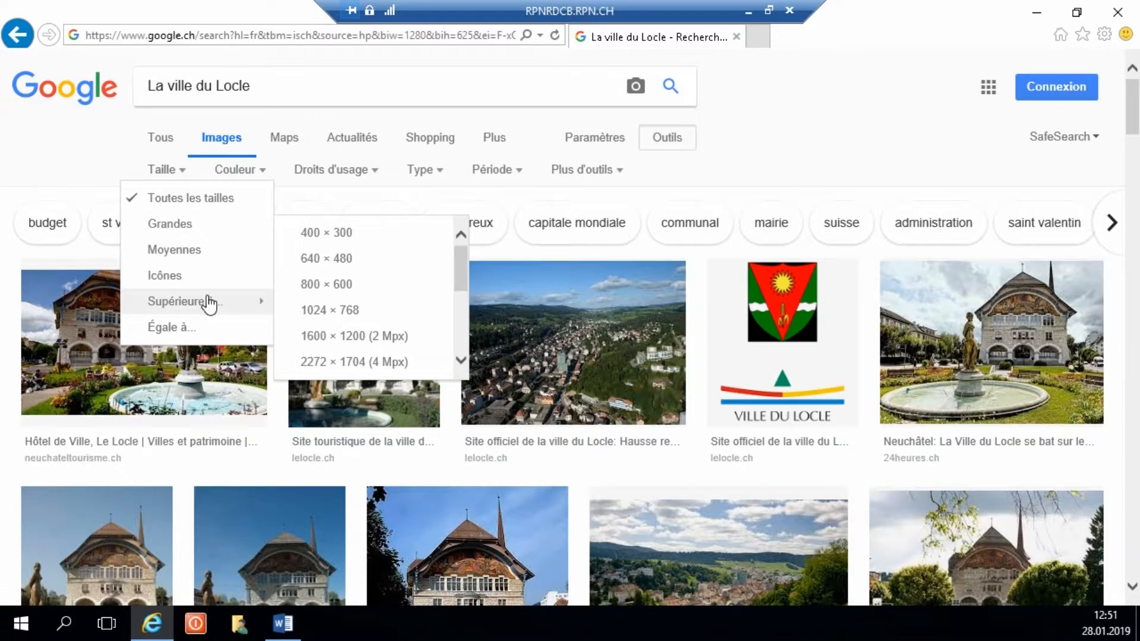
click(340, 312)
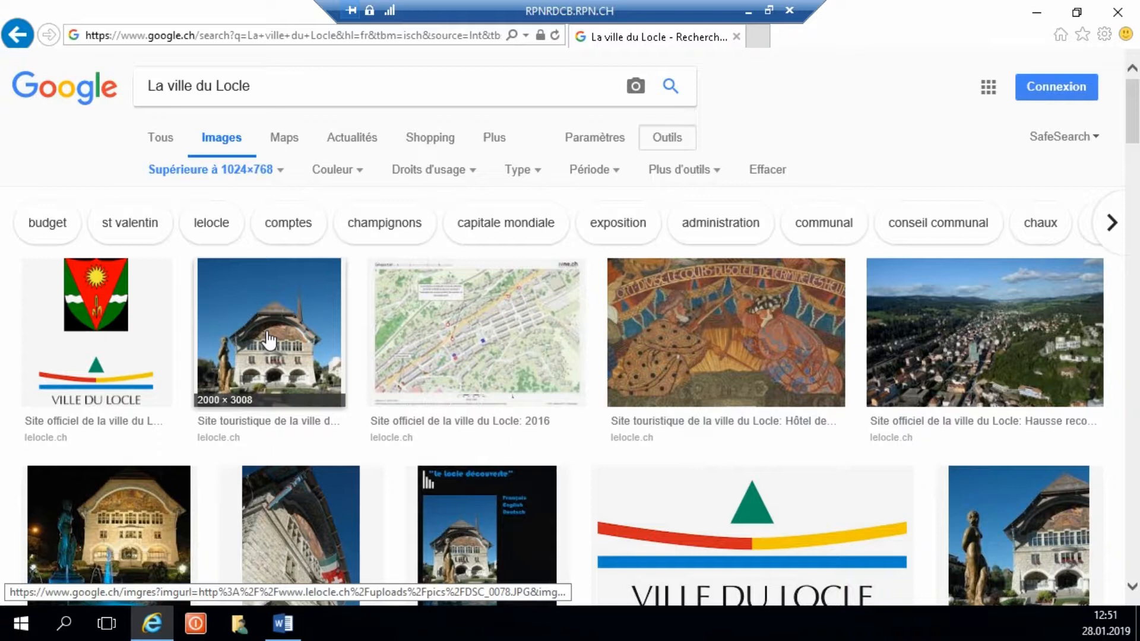
- Change the size filter to images larger than 9600 × 7200 (70 Mpx)
click(278, 171)
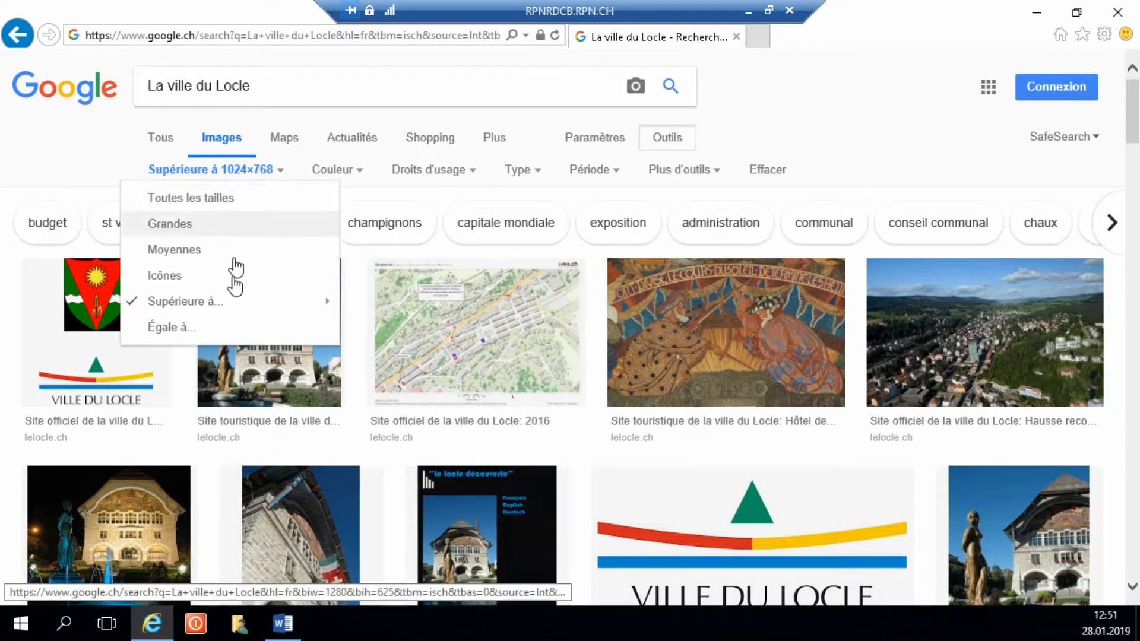
mouse_move(244, 306)
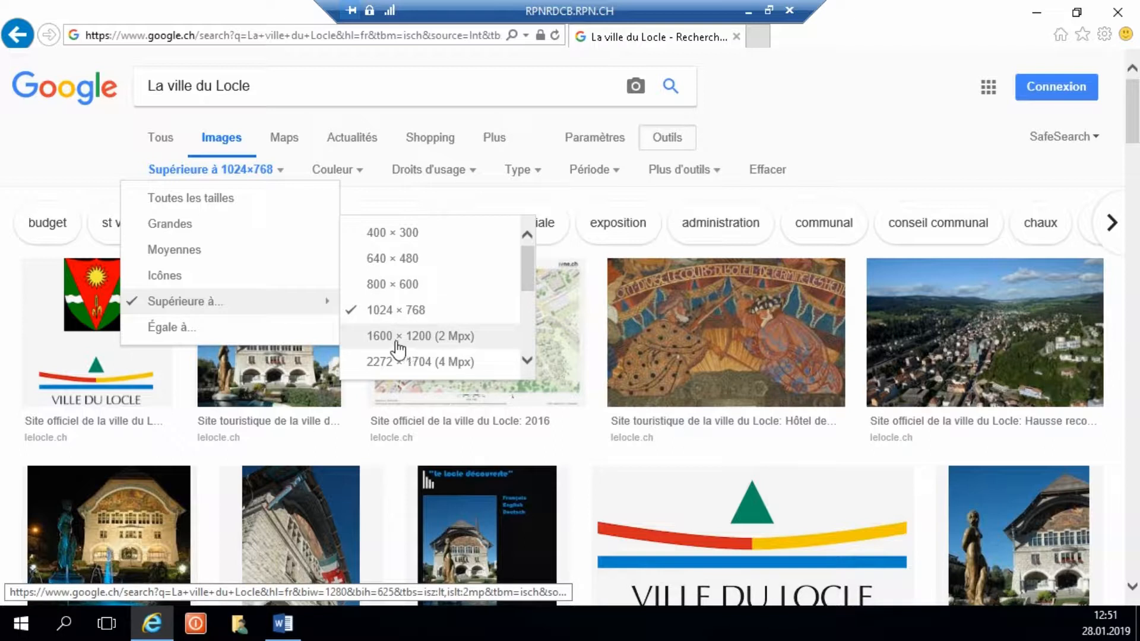
scroll(410, 332, down, 2)
scroll(423, 324, down, 4)
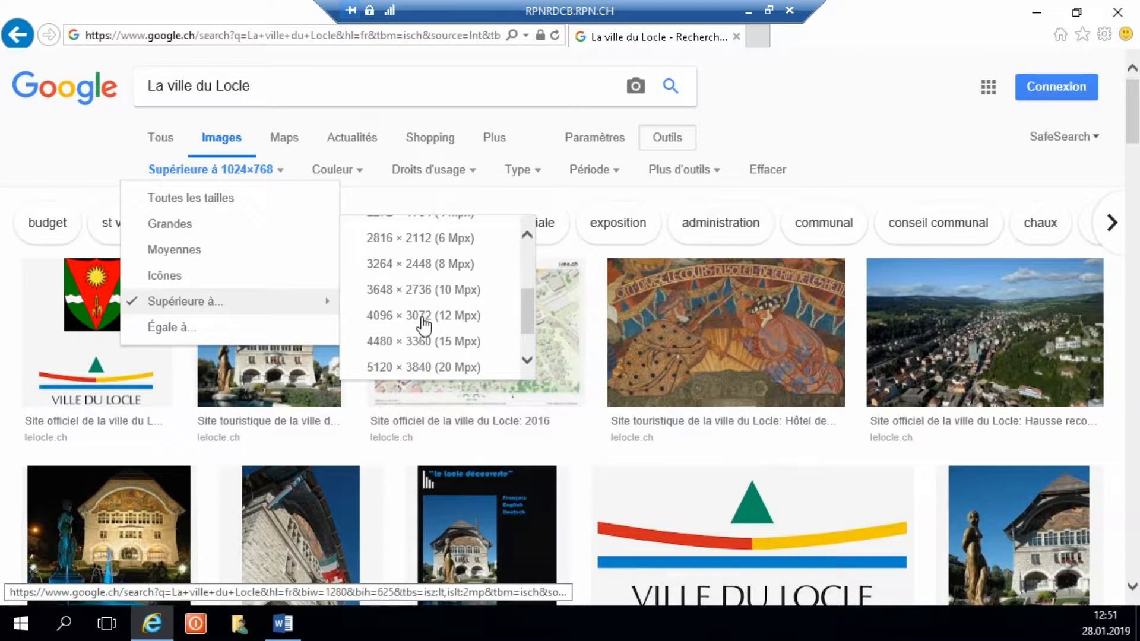
scroll(422, 323, down, 2)
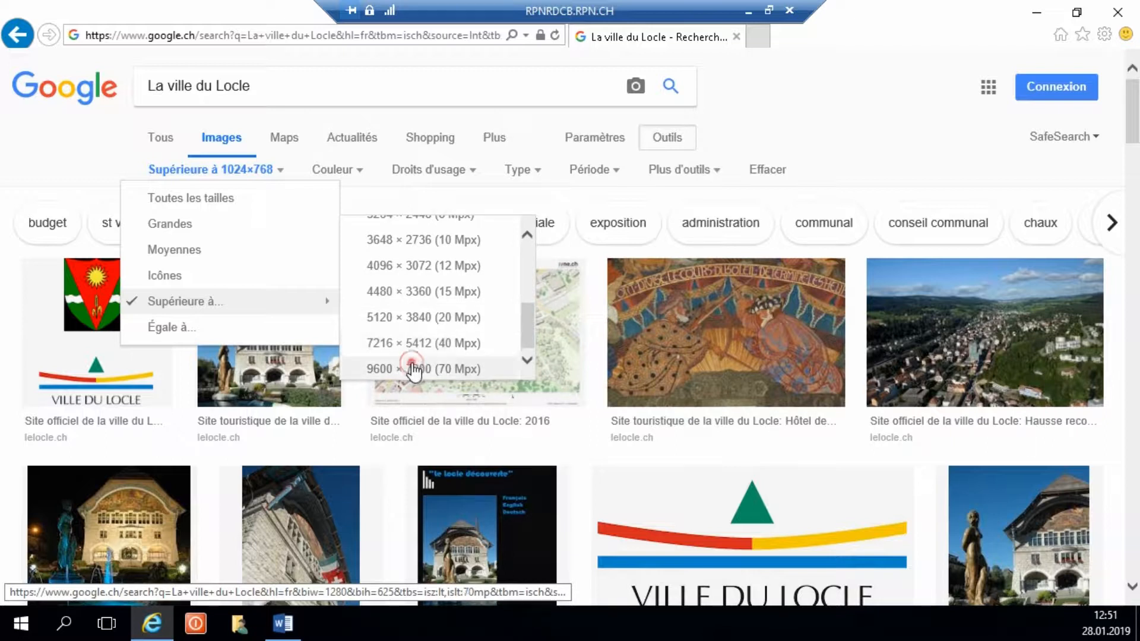
click(414, 368)
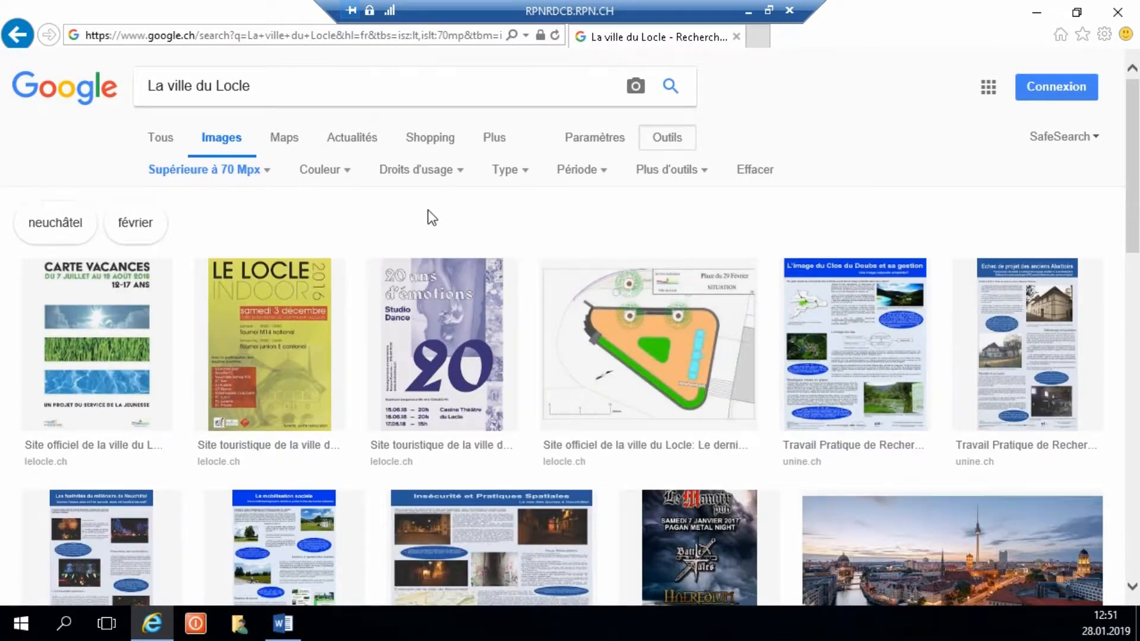
- Preview the sbb.ch city skyline image, view it on its source page in a new tab, and close that tab
scroll(474, 237, down, 1)
scroll(899, 466, down, 1)
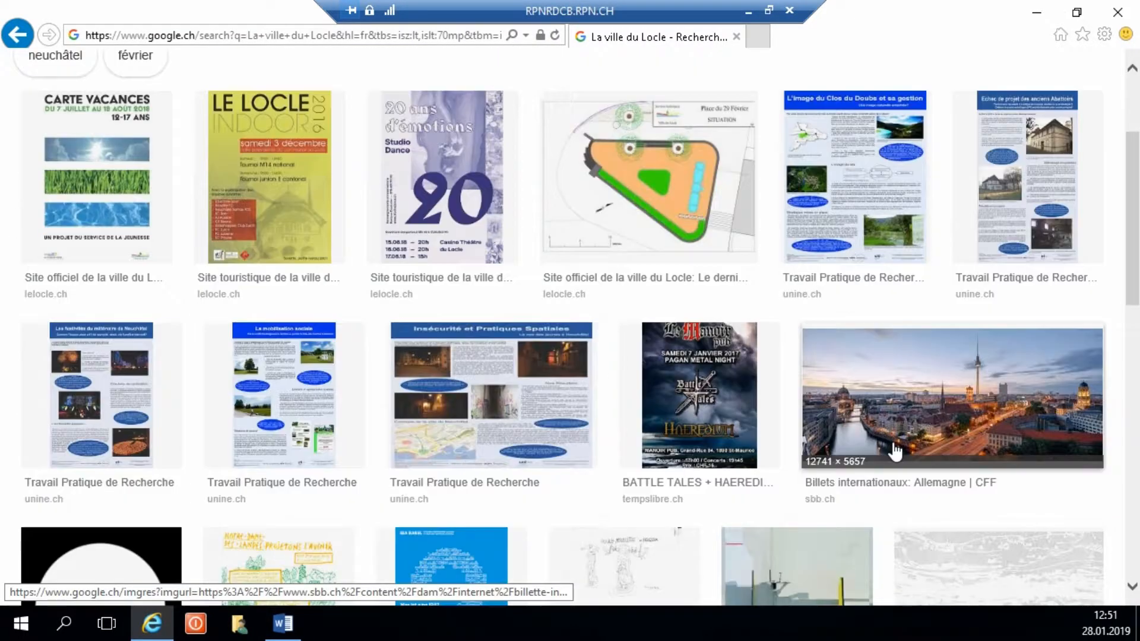
click(905, 383)
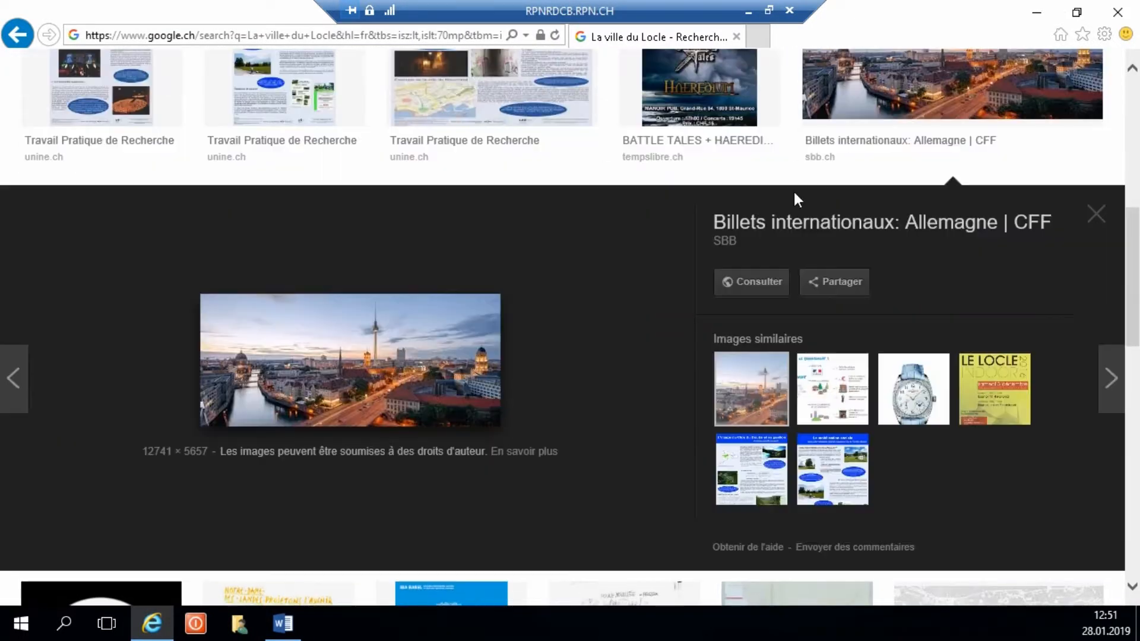
right_click(343, 349)
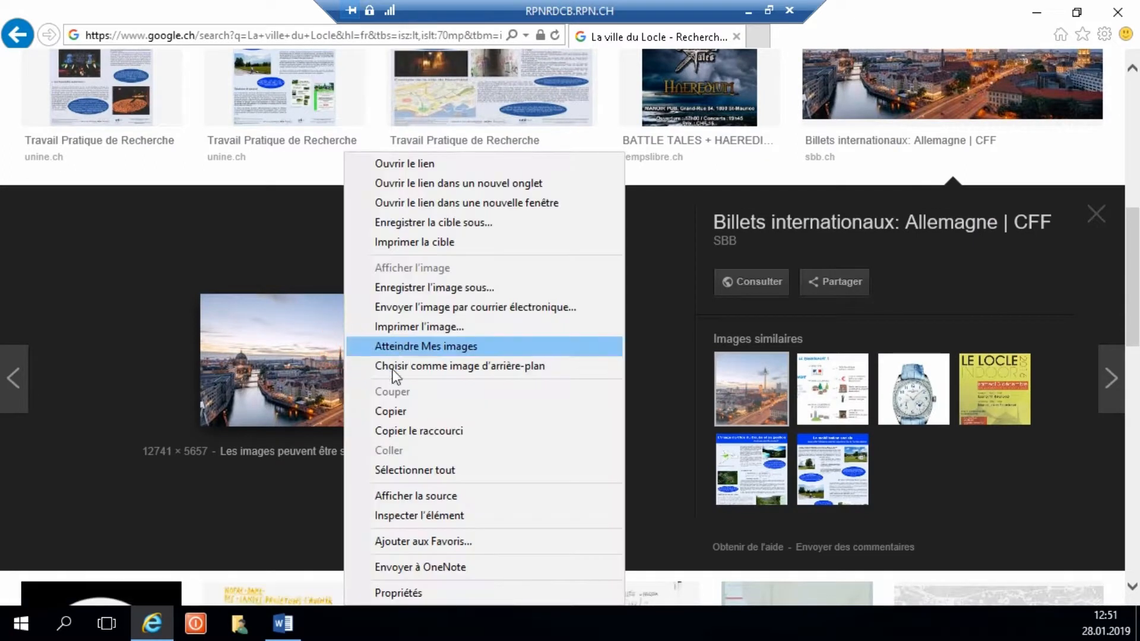
click(291, 366)
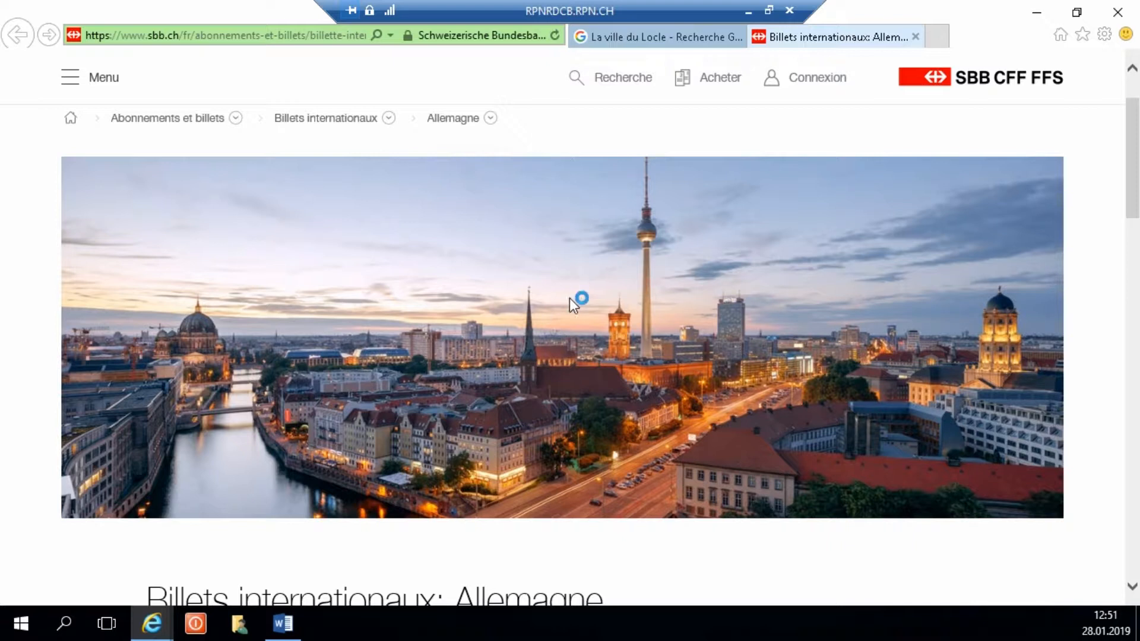
click(916, 38)
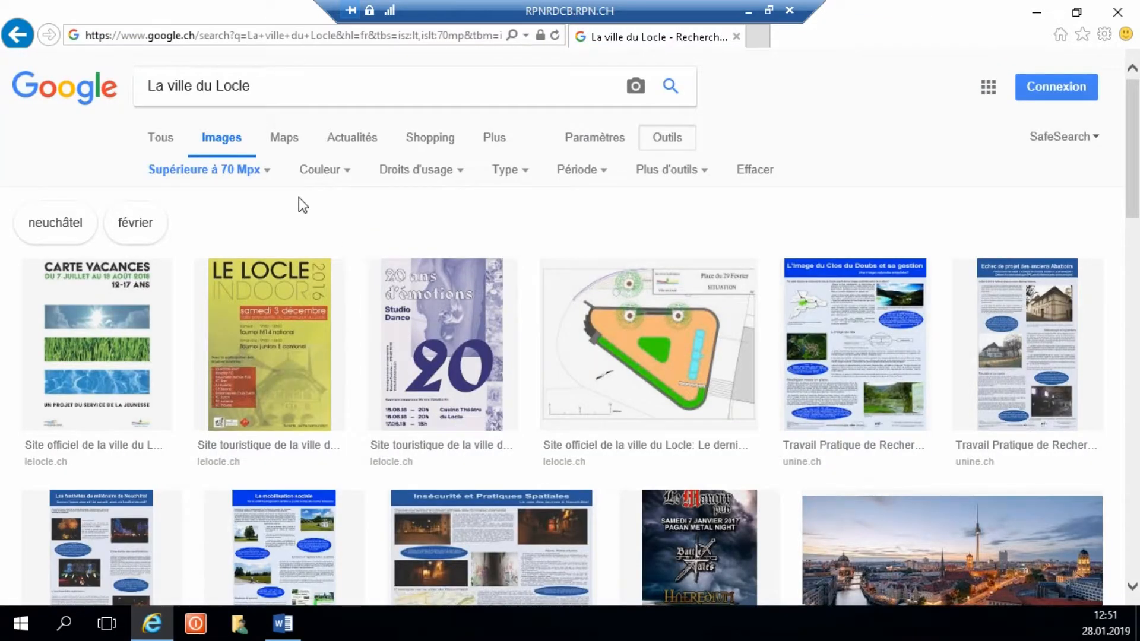
- Set the image size filter to larger than 800 × 600
click(243, 170)
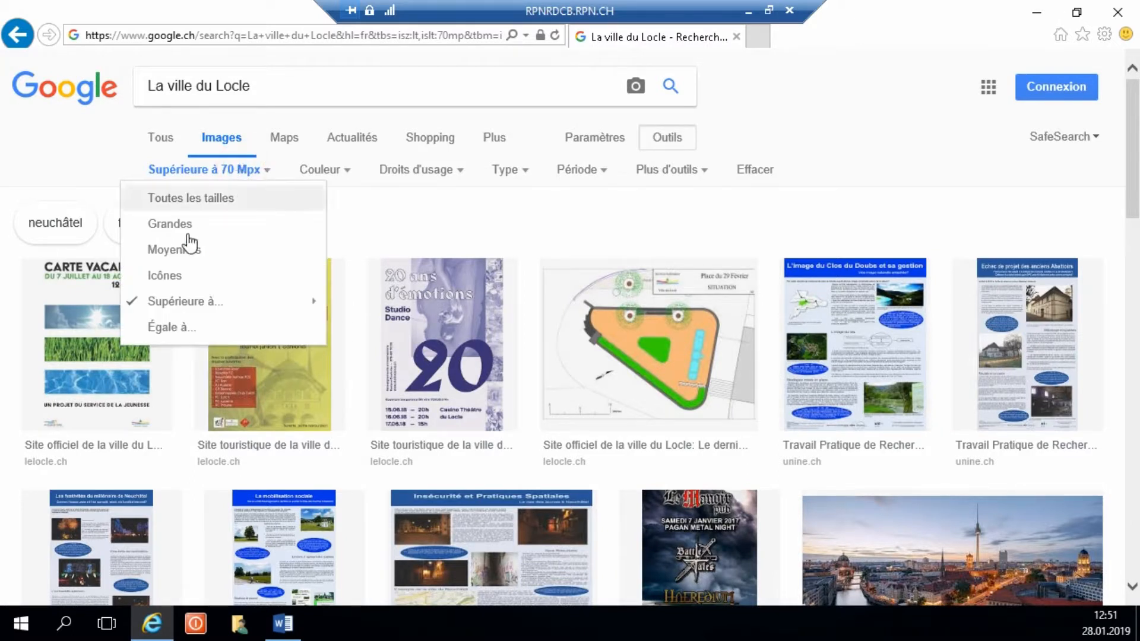
mouse_move(178, 310)
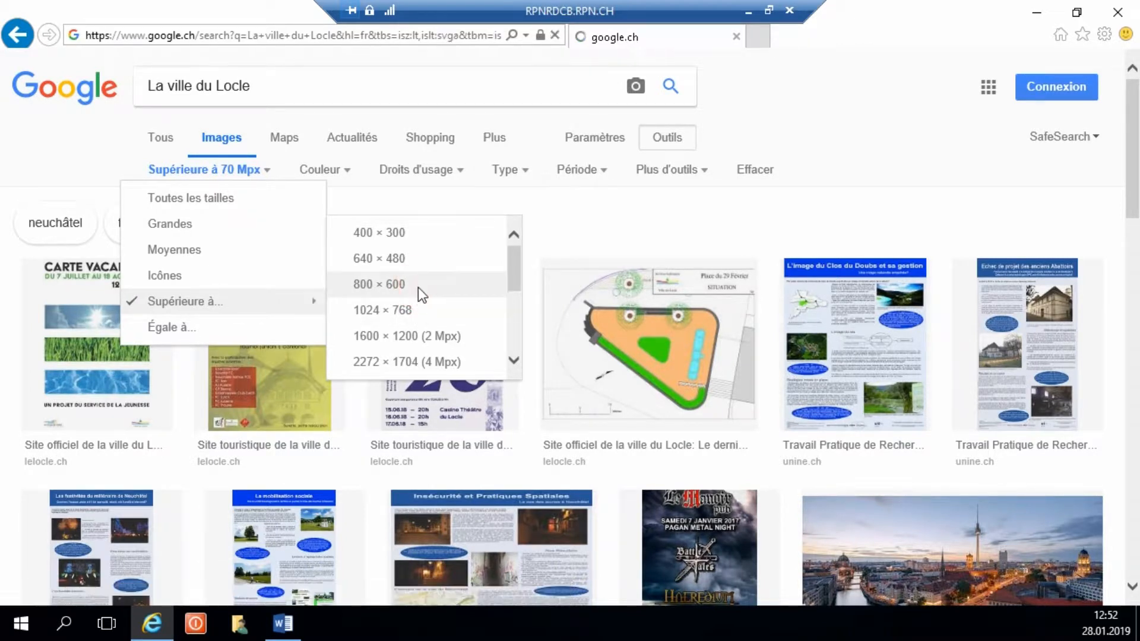
click(418, 288)
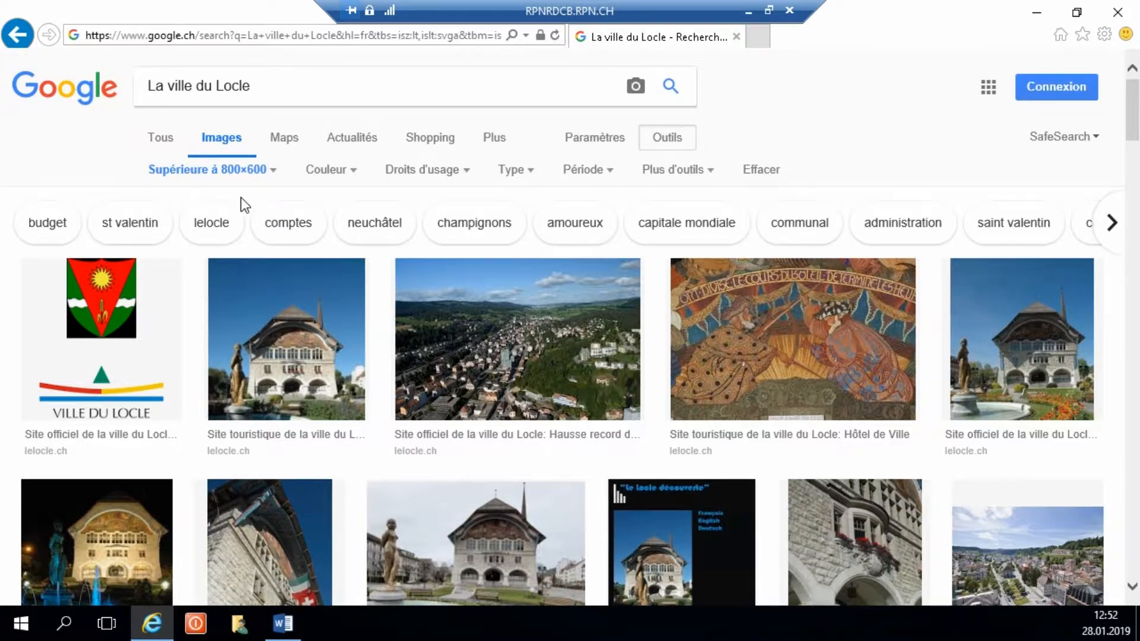
- Switch to Word and remove the smaller town hall picture below the enlarged one
click(283, 623)
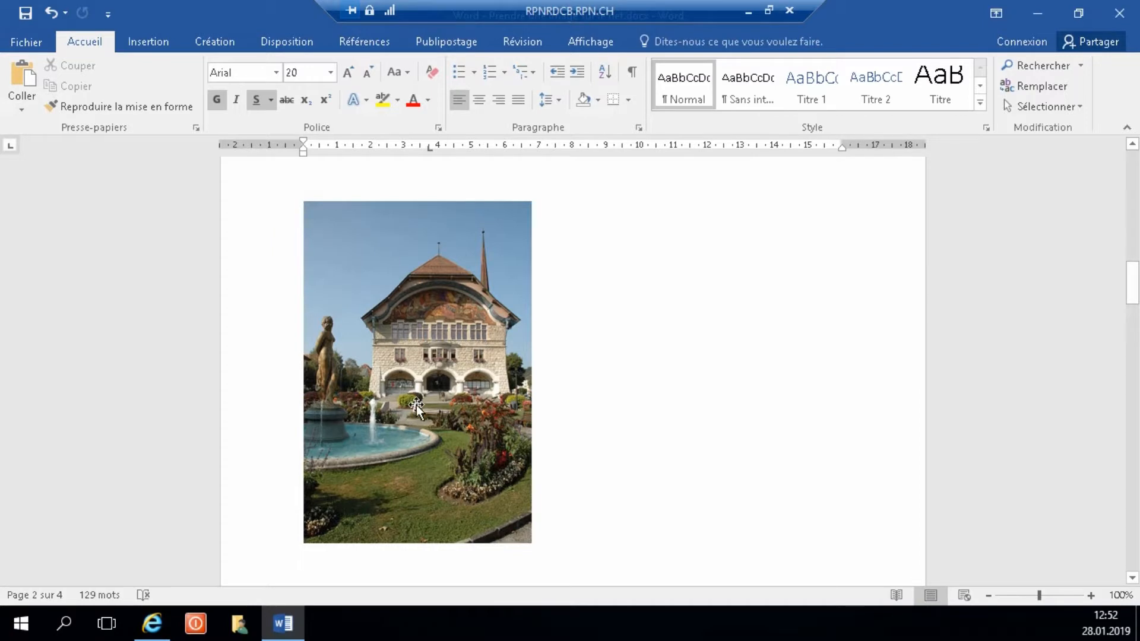
click(414, 427)
key(ctrl+z)
scroll(493, 329, up, 2)
- Center the remaining town hall photo under the title and shrink it to about 6 cm wide
click(508, 332)
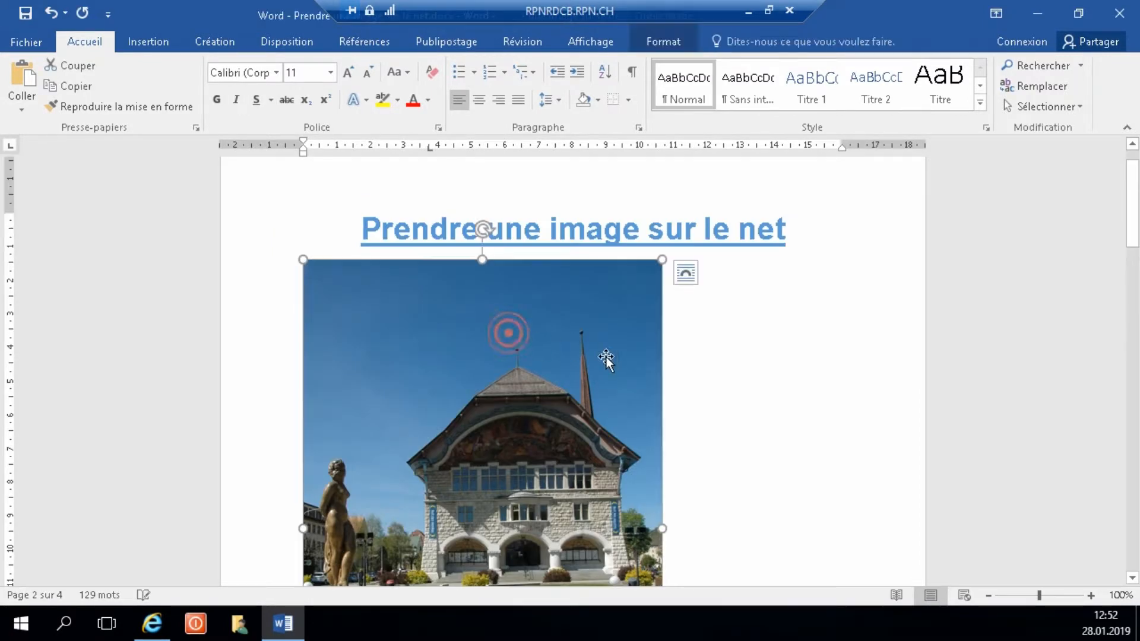
click(479, 99)
scroll(770, 415, down, 5)
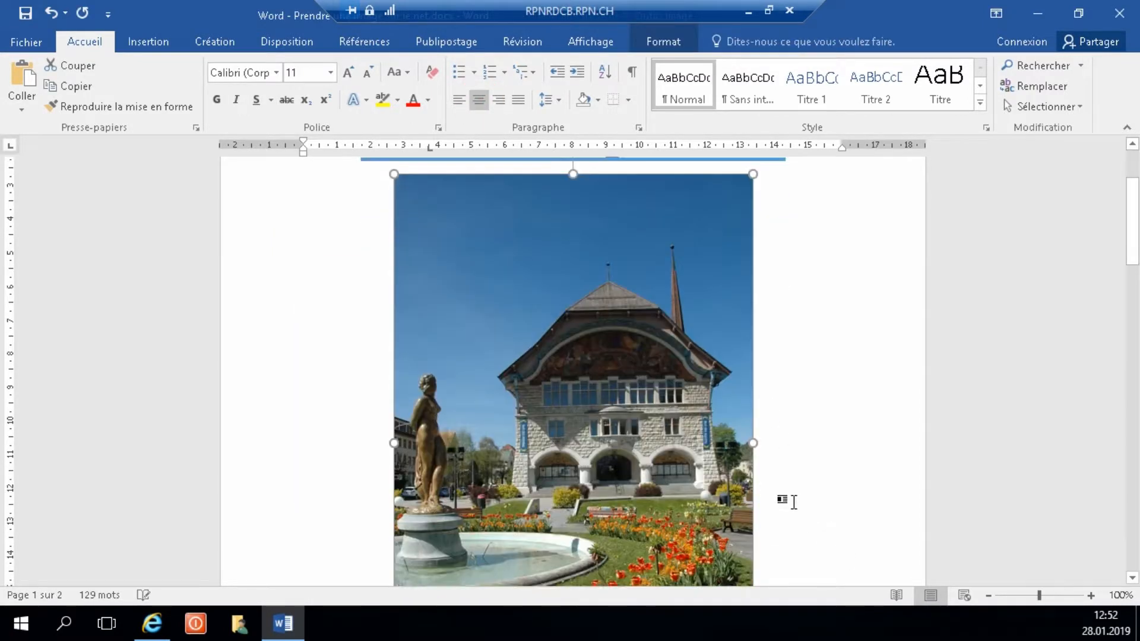
drag(752, 541, 762, 303)
scroll(763, 299, up, 8)
scroll(762, 300, down, 1)
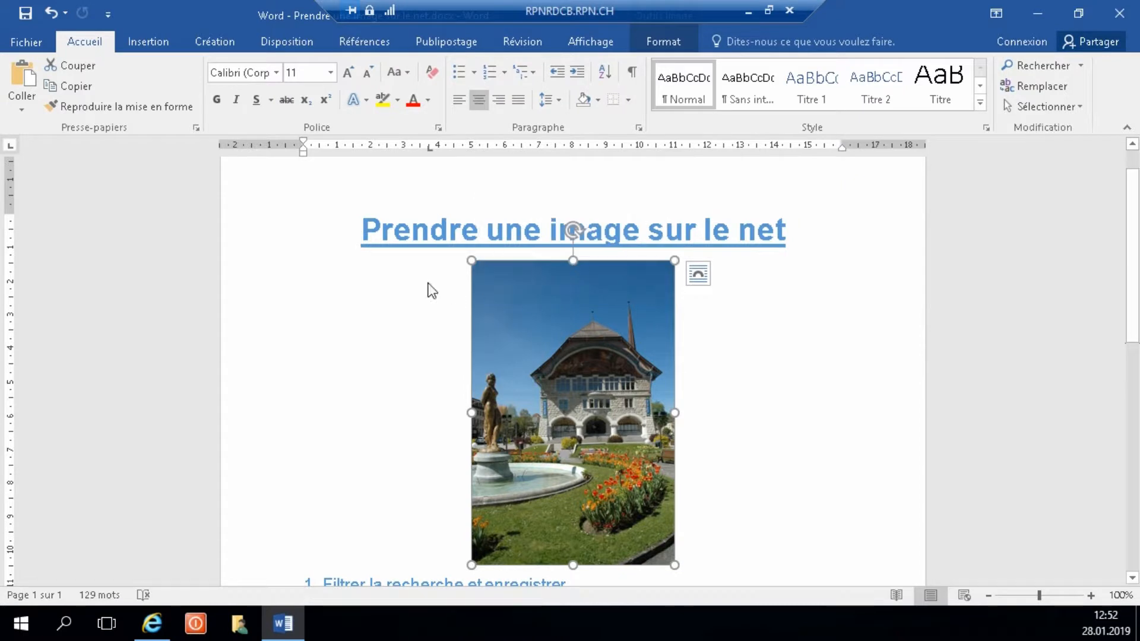
- Remove the web hyperlink attached to the centered town hall photo and deselect the photo
click(155, 46)
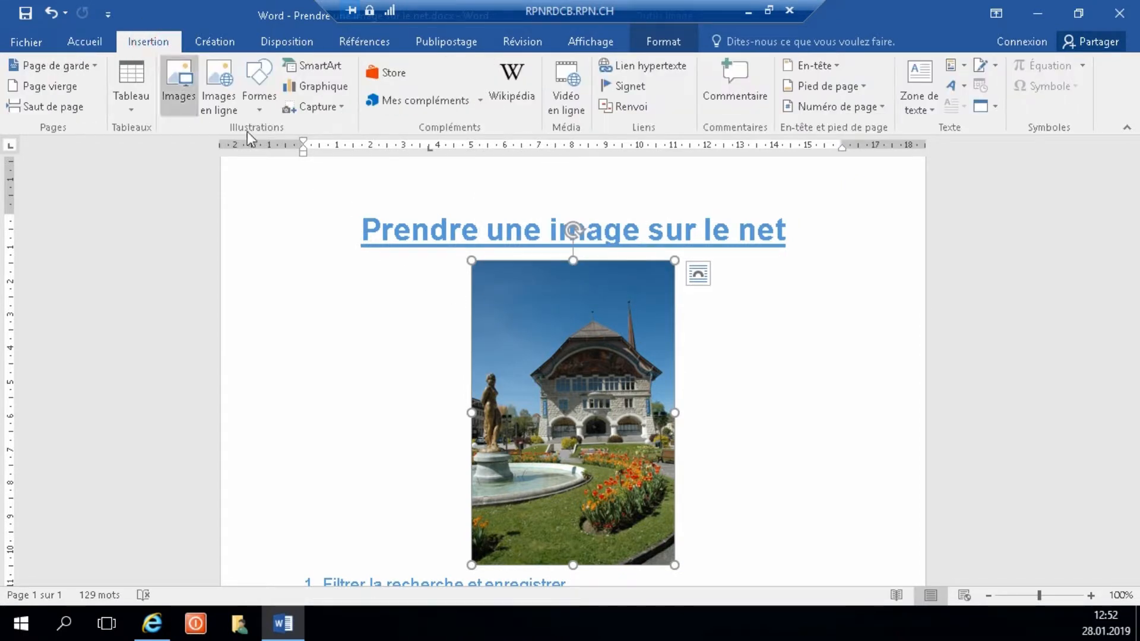
click(636, 65)
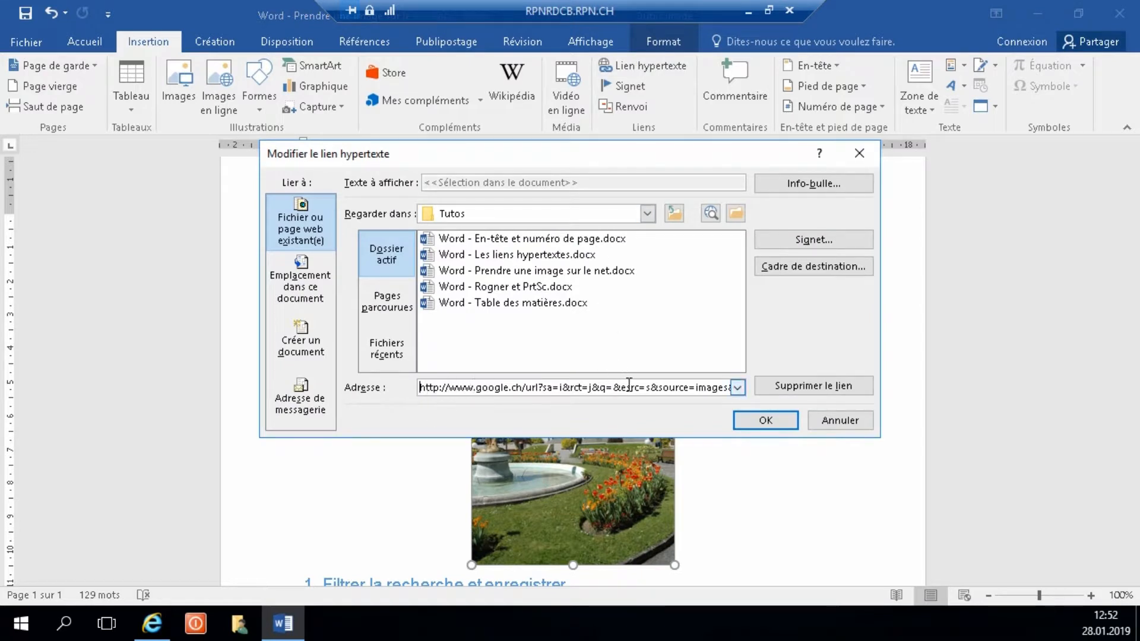
drag(652, 384, 811, 363)
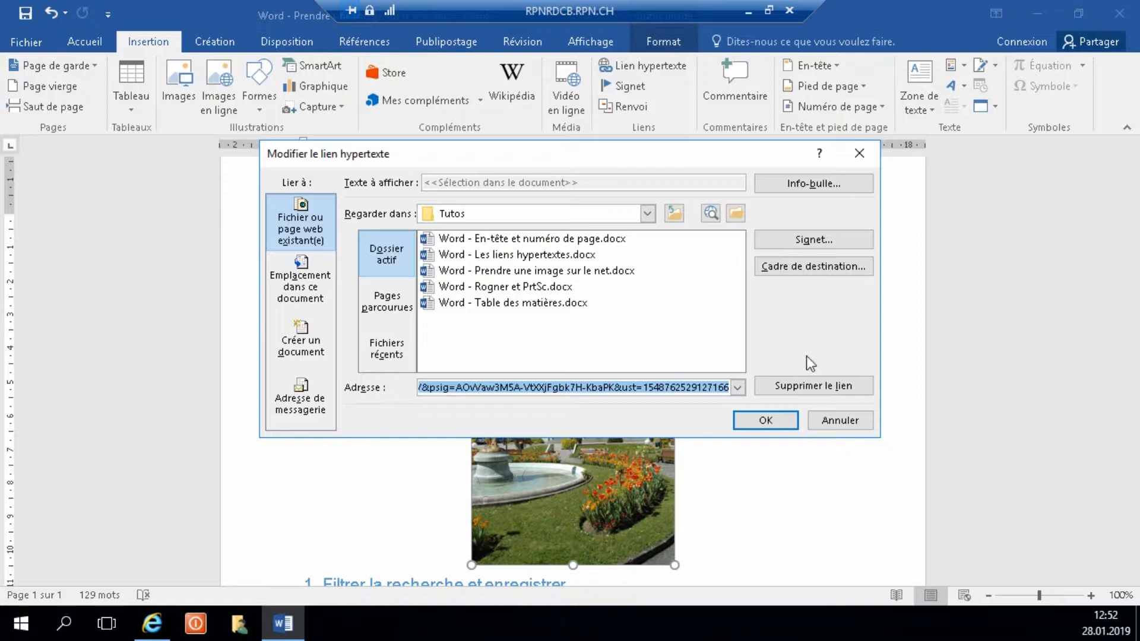
click(810, 385)
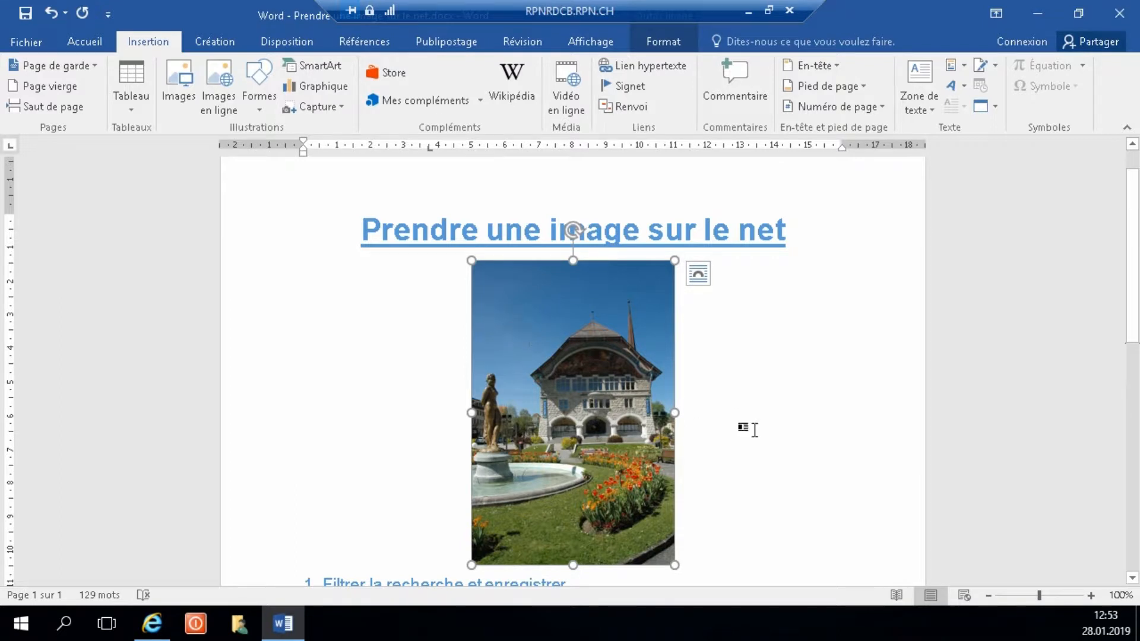
click(736, 410)
scroll(749, 413, down, 2)
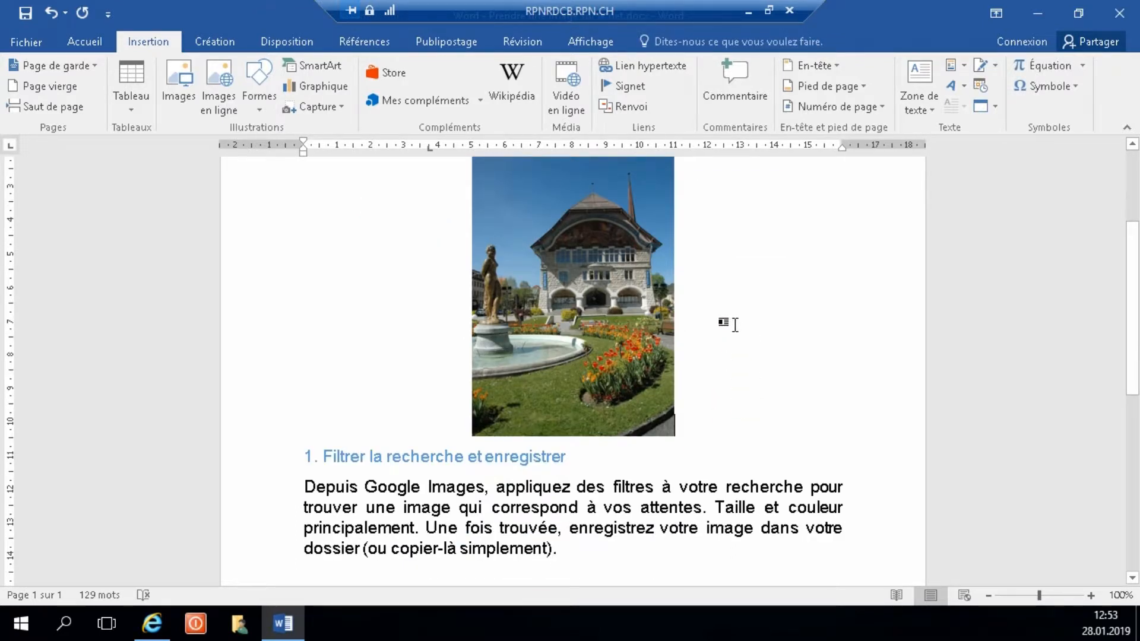
- Switch to Internet Explorer, open the second town hall photo, and try saving it to the Images folder before cancelling
click(145, 624)
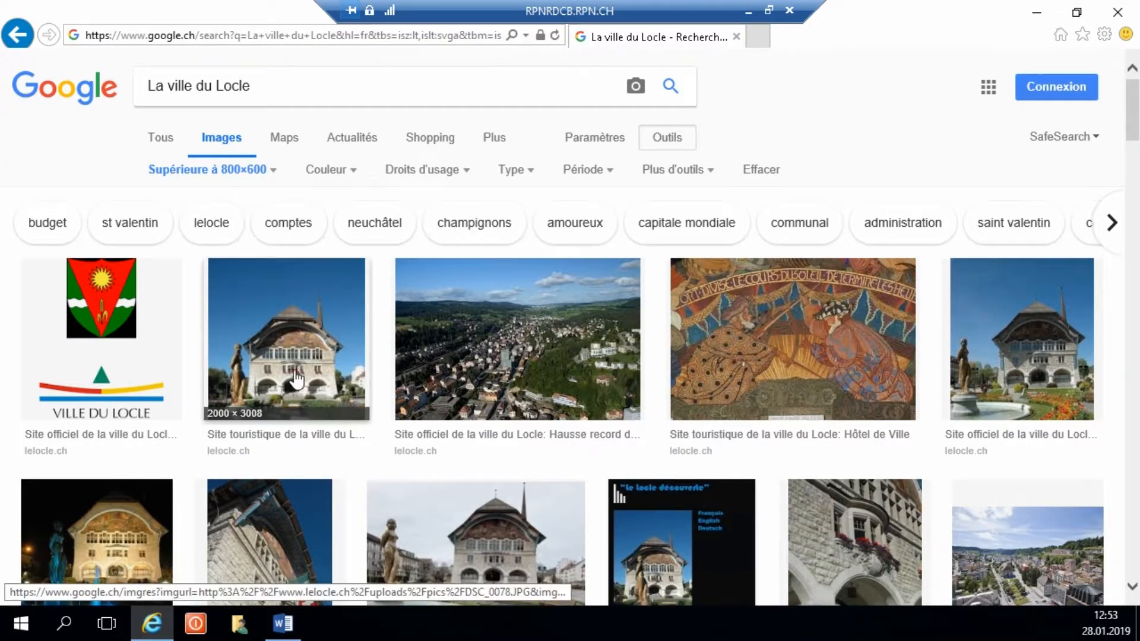
click(294, 343)
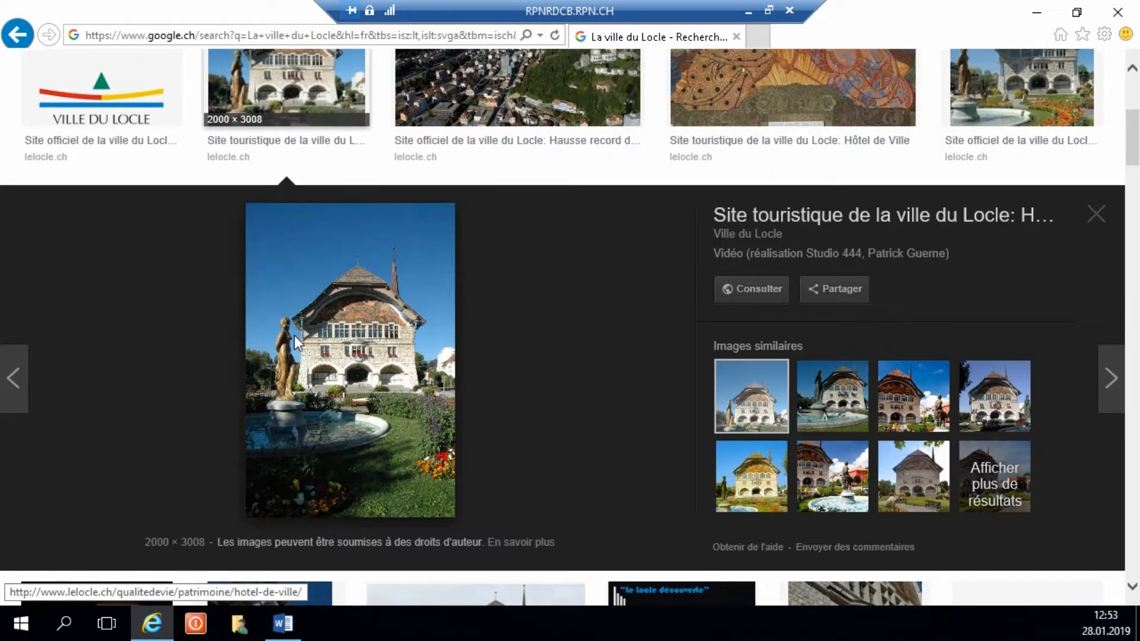
right_click(294, 336)
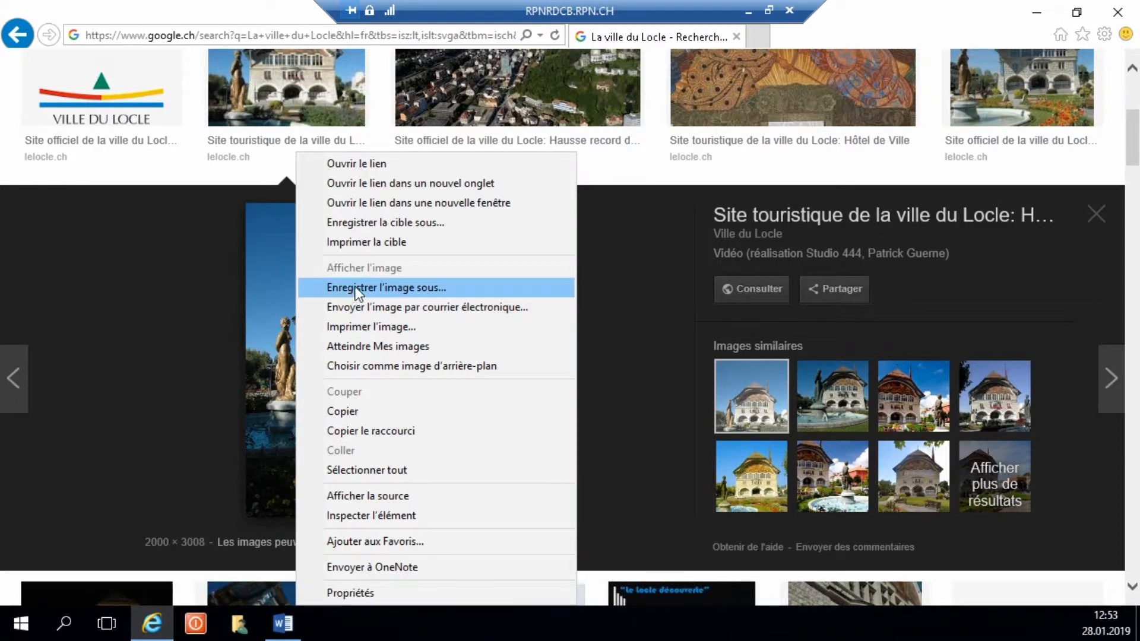
click(443, 285)
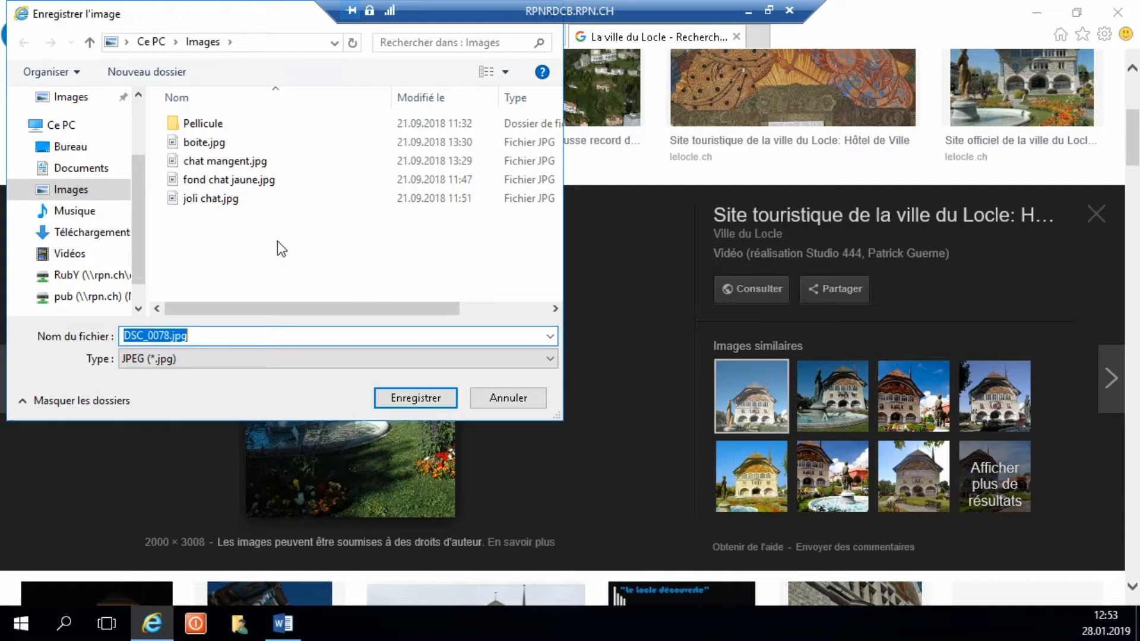
scroll(135, 202, down, 1)
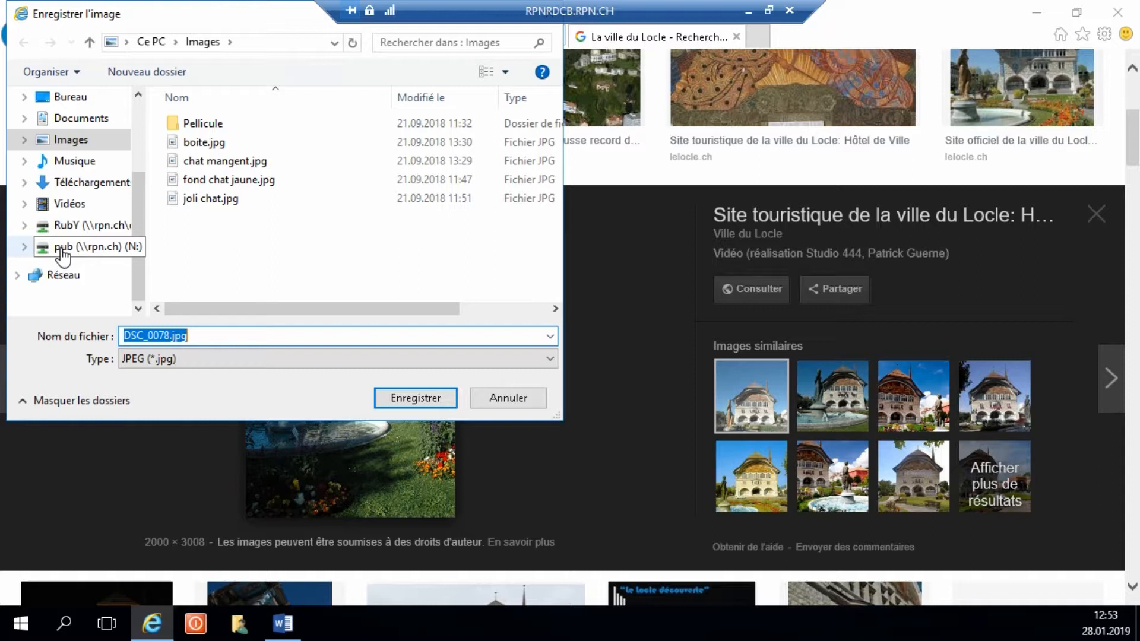
scroll(62, 256, up, 3)
scroll(63, 255, down, 3)
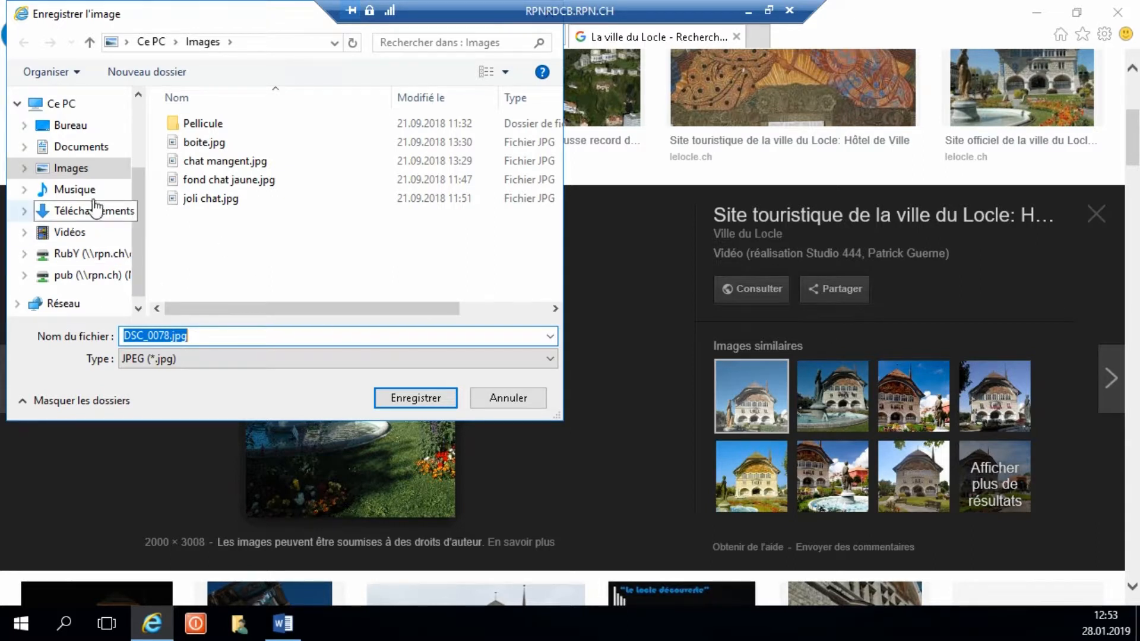
click(71, 169)
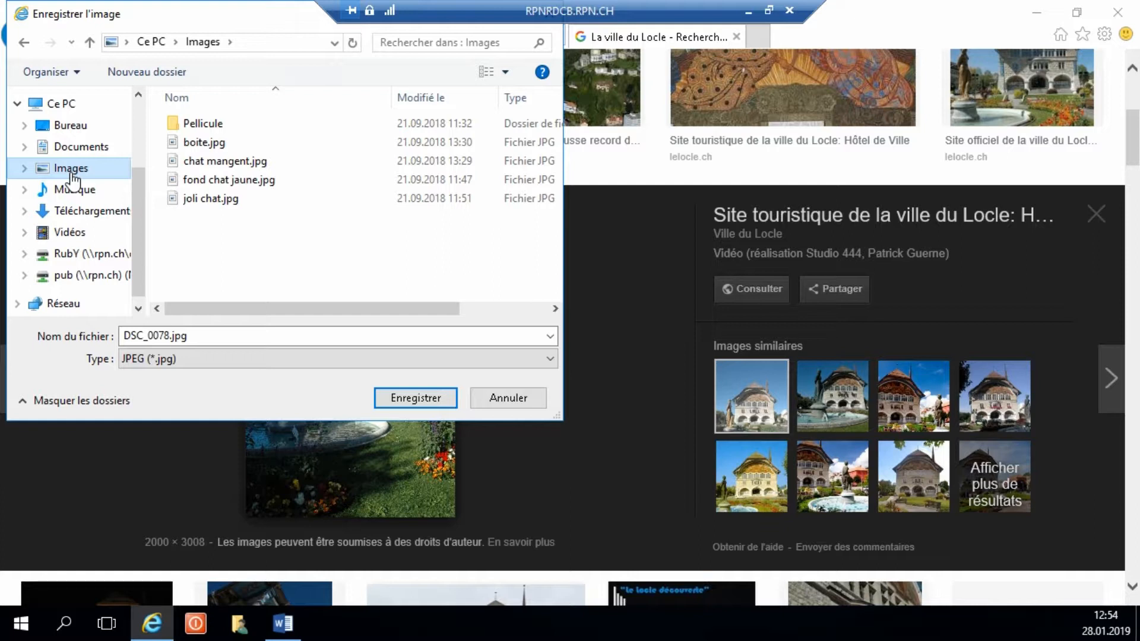
click(497, 403)
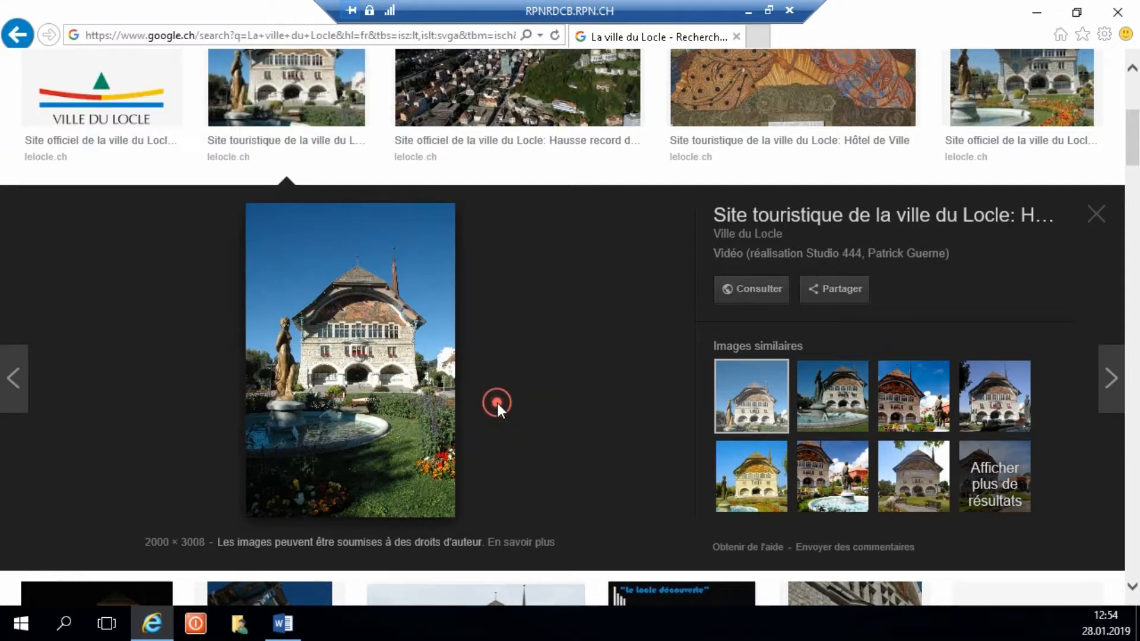
- Switch to Word and add an empty paragraph below the text of section 2, Image à fond transparent
click(282, 623)
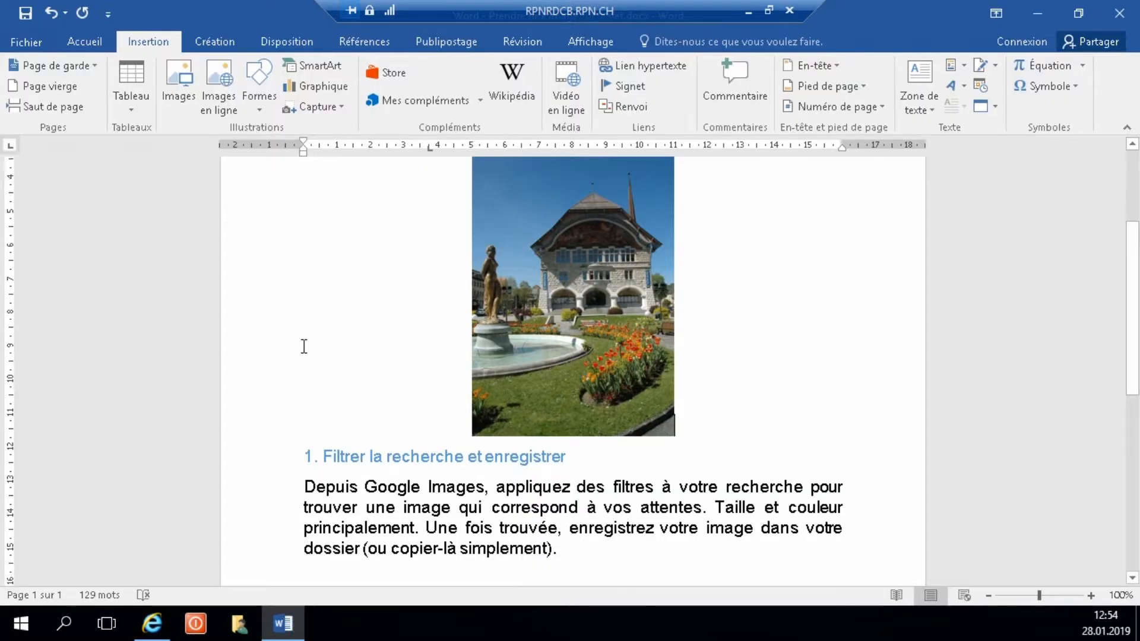
scroll(303, 347, down, 4)
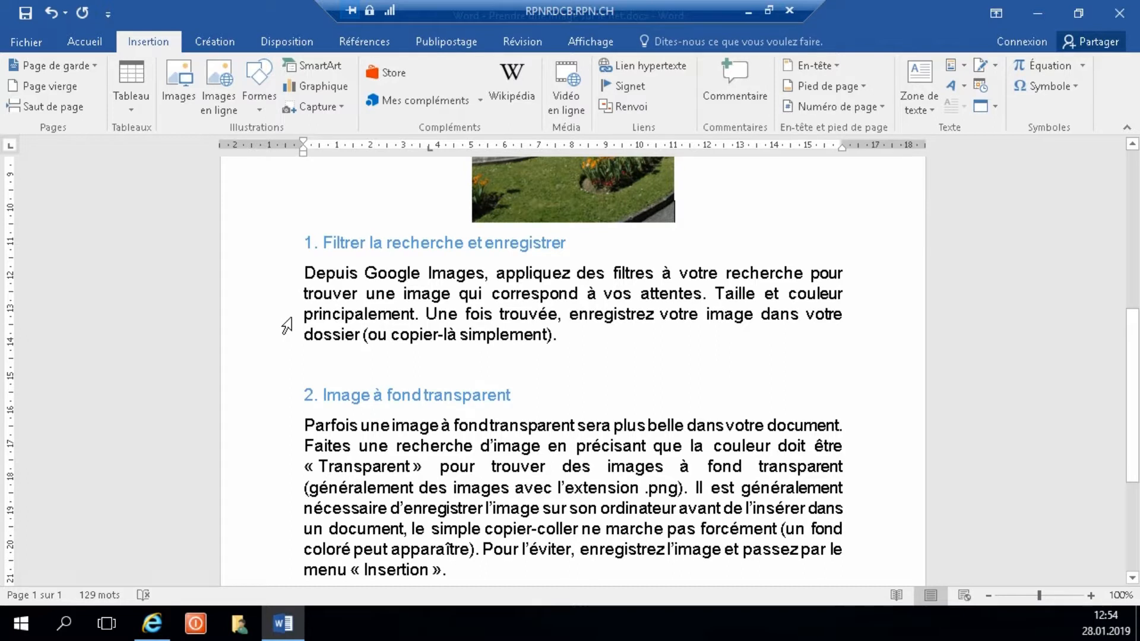
scroll(564, 362, down, 1)
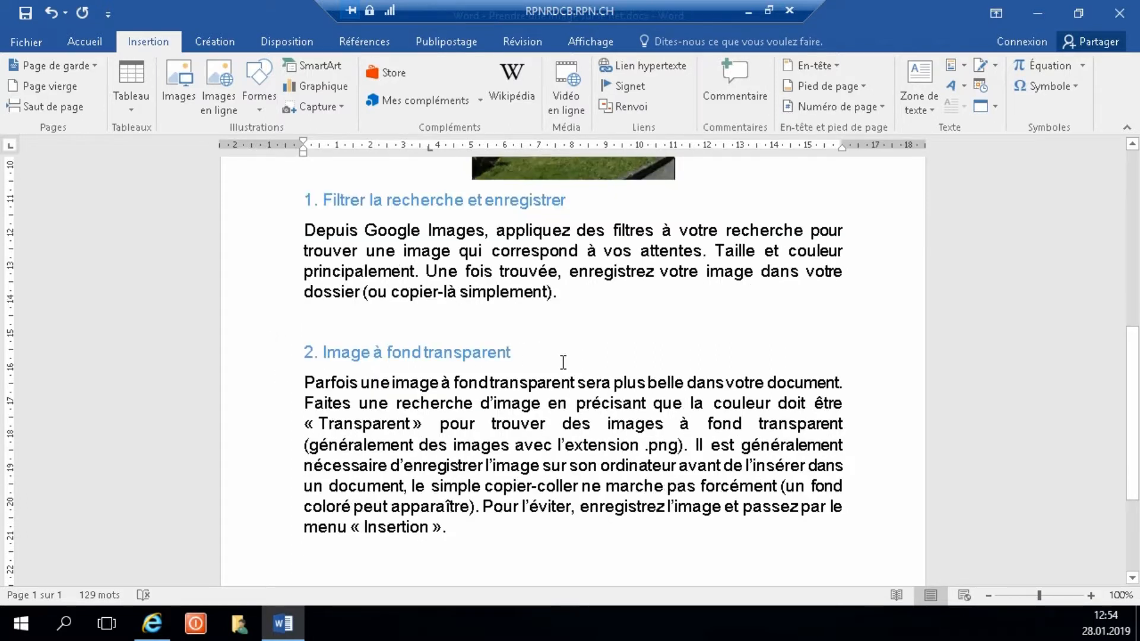
scroll(484, 493, down, 3)
click(463, 445)
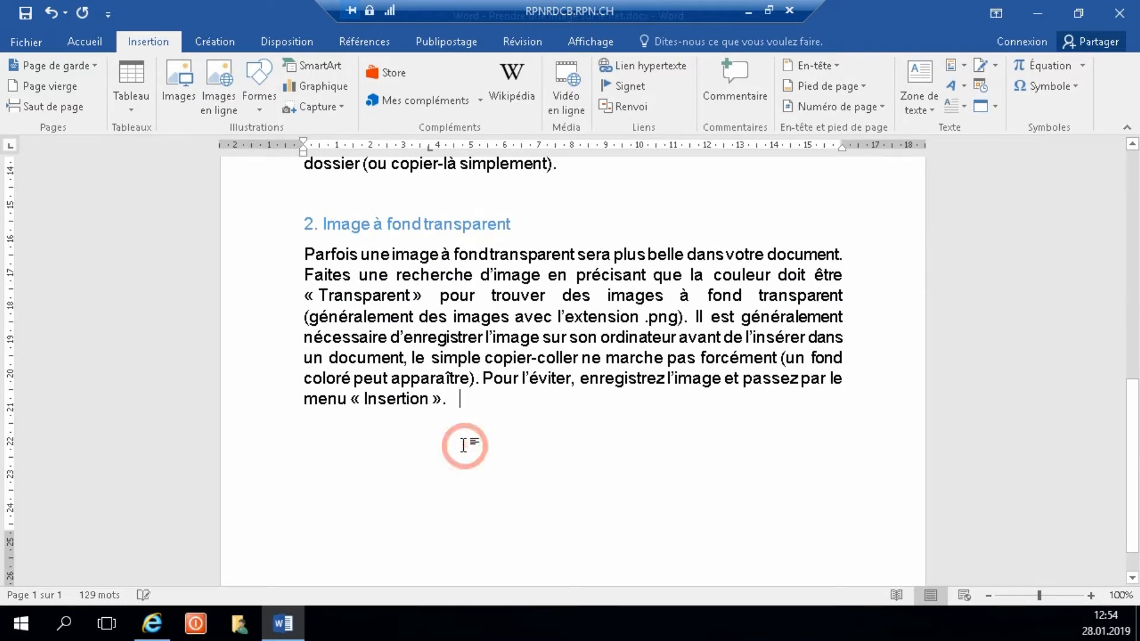
key(Return)
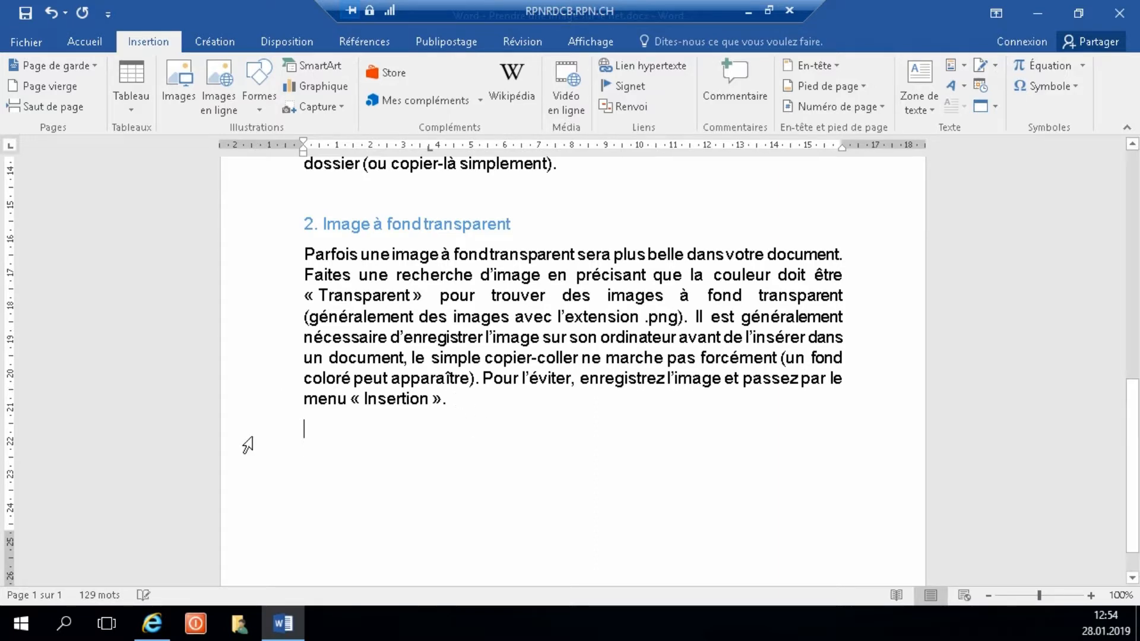
- Switch to Internet Explorer and search Google Images for "donald duck"
click(152, 623)
scroll(290, 144, up, 5)
triple_click(279, 77)
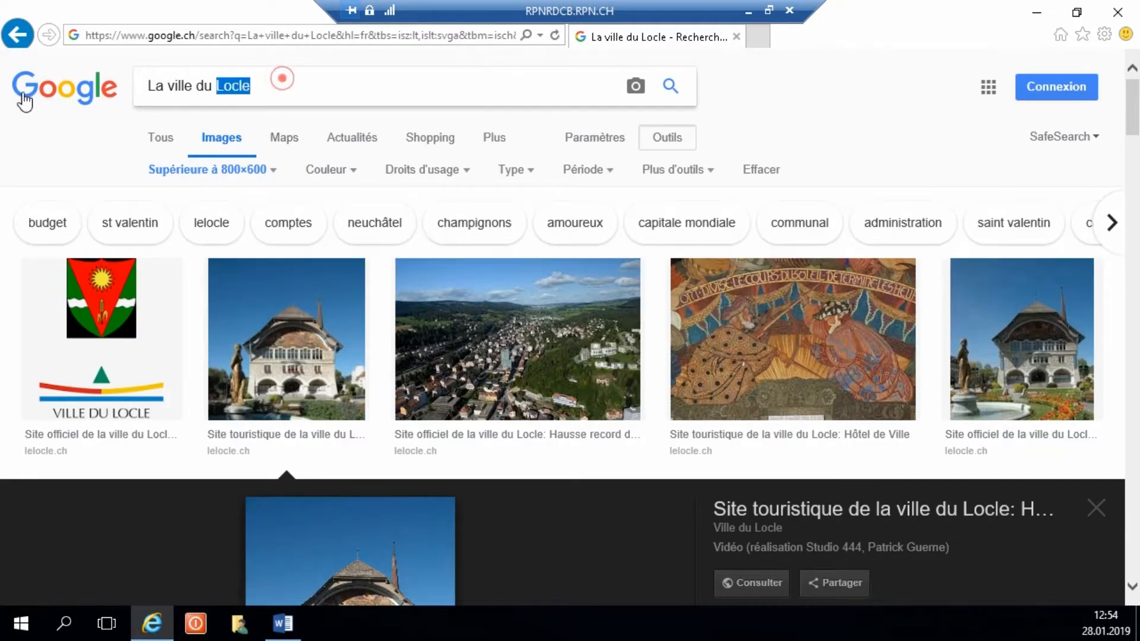
text(donal)
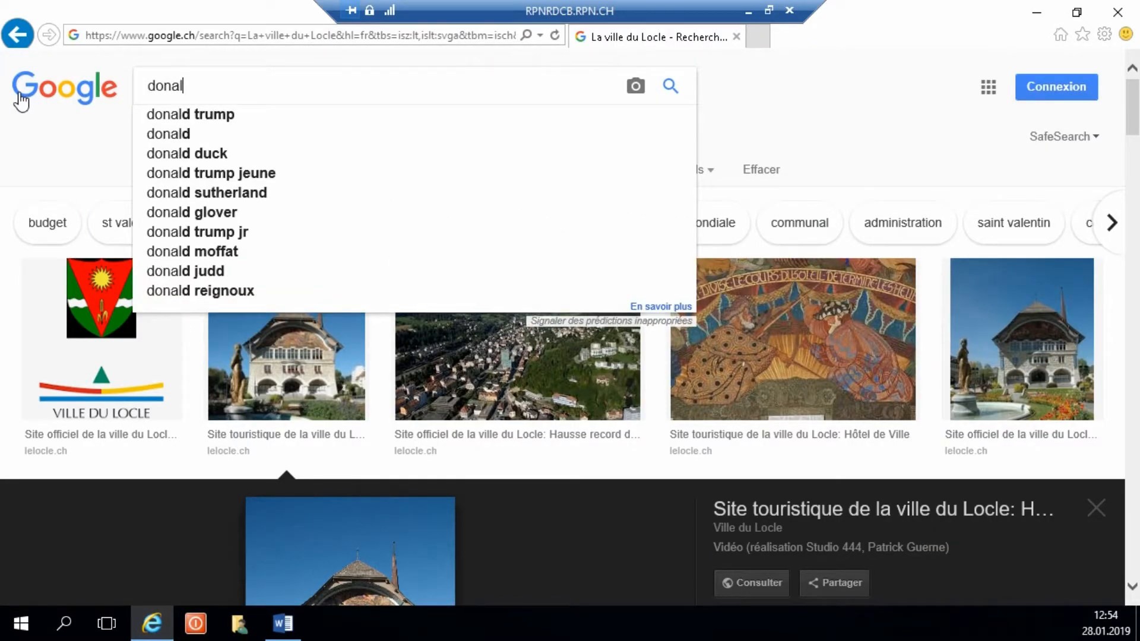
text(d duck)
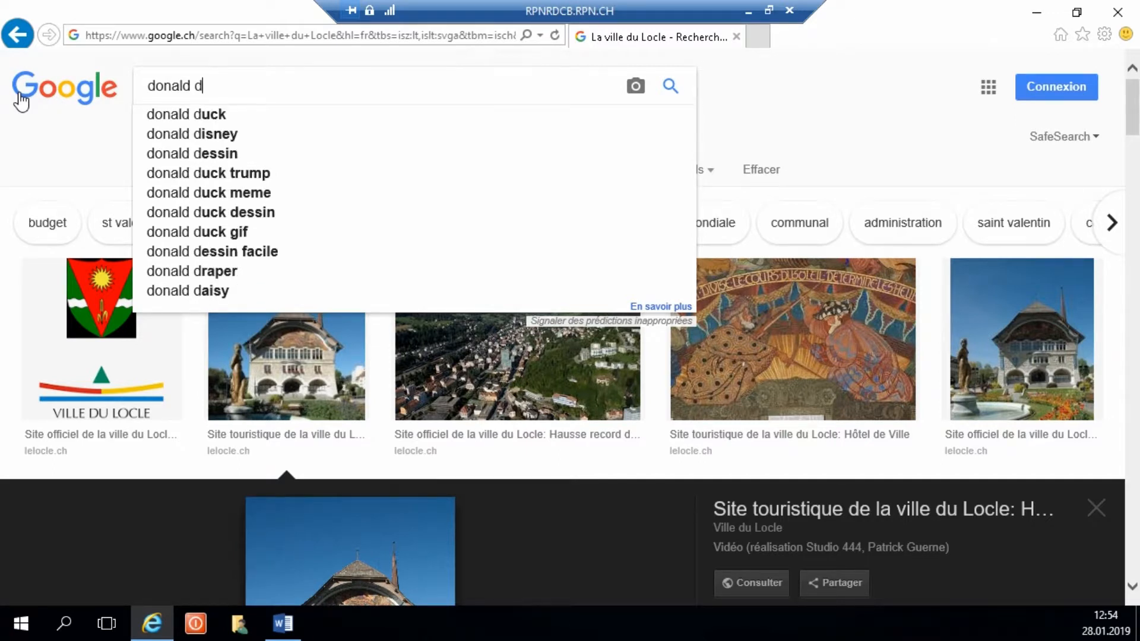
key(Return)
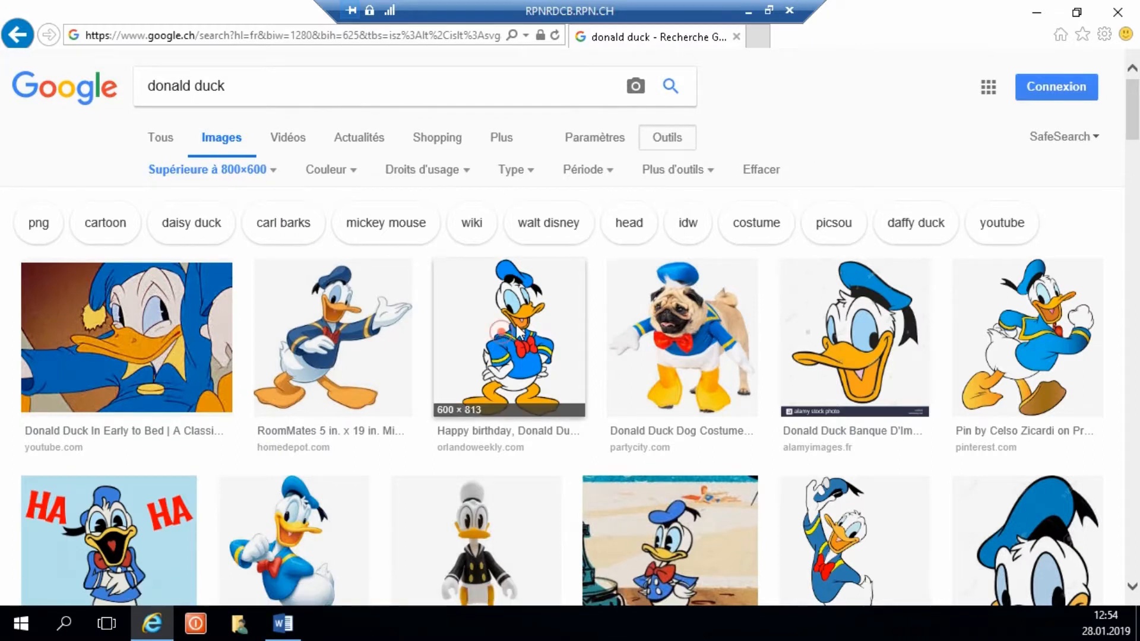
- Preview several Donald Duck results, including the checkered-background picture, the Home Depot drawing and the dog costume, to compare their backgrounds
click(501, 350)
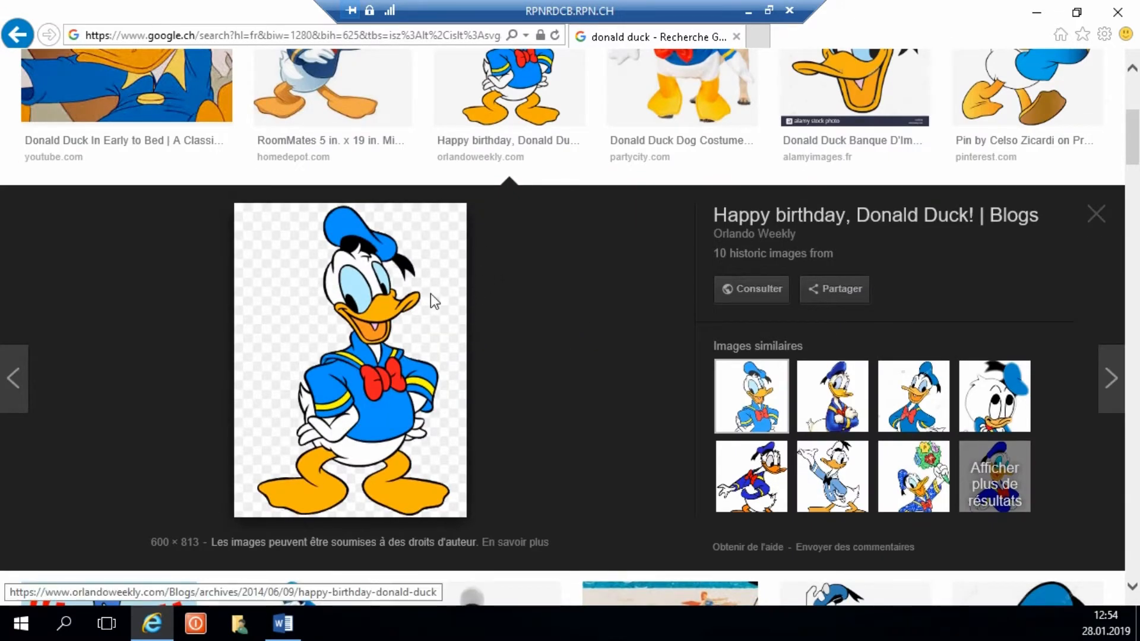
scroll(429, 293, up, 3)
click(368, 303)
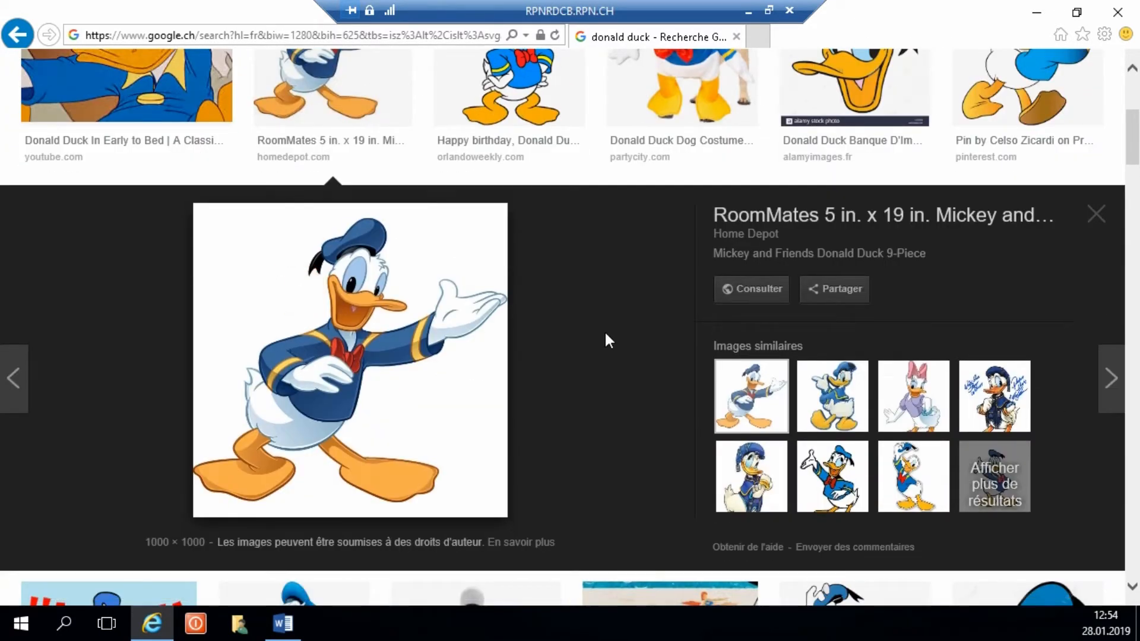
scroll(653, 332, up, 3)
click(689, 227)
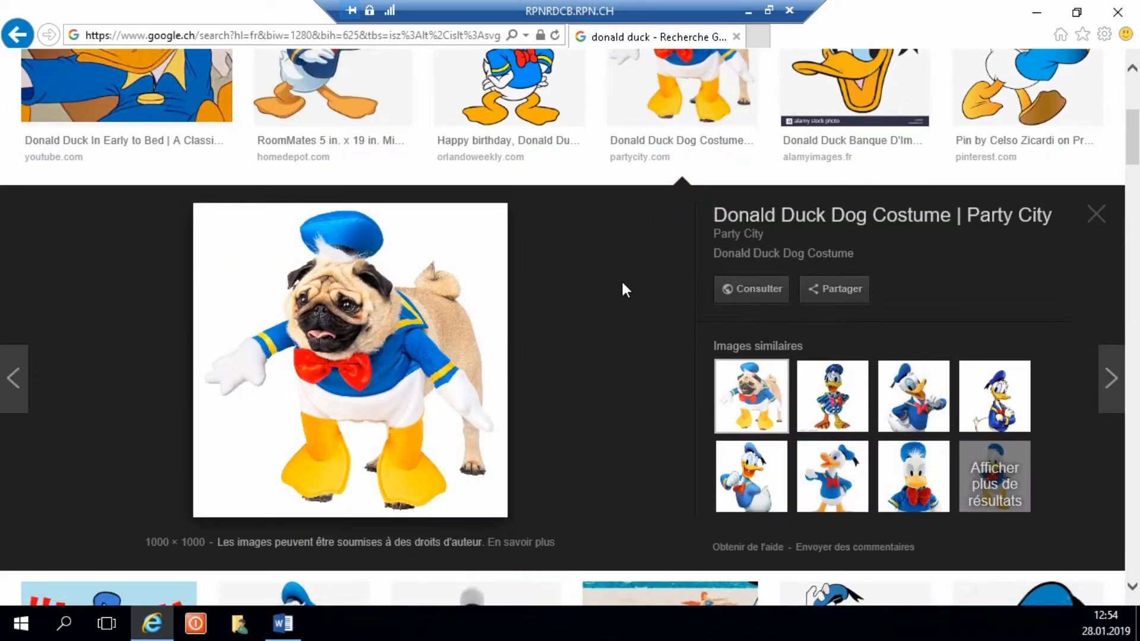
scroll(617, 337, up, 3)
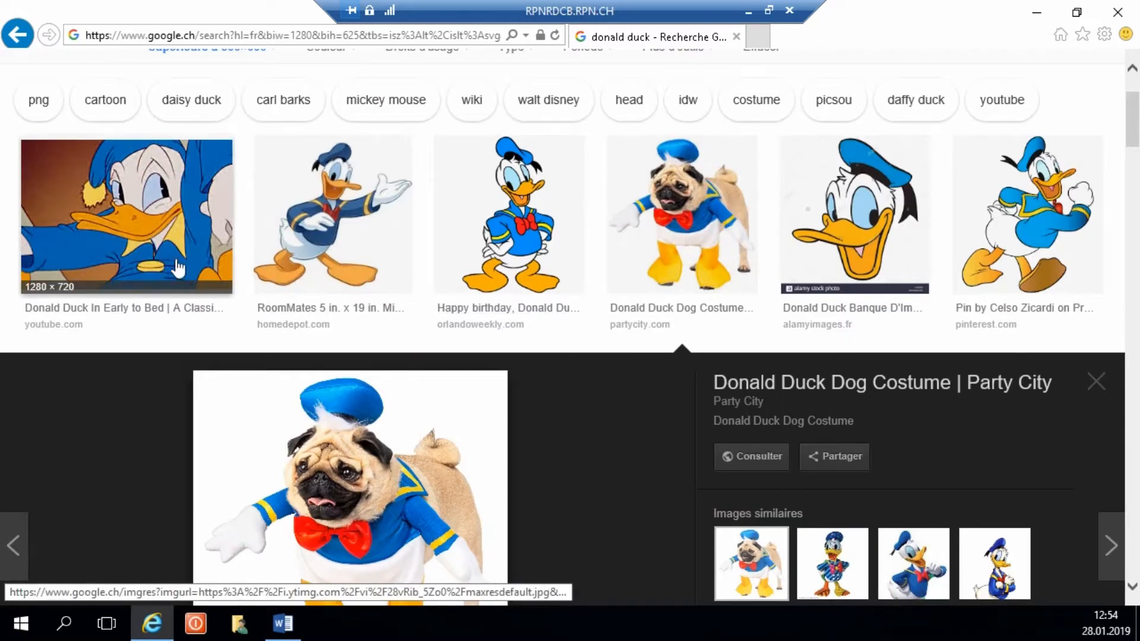
scroll(154, 374, down, 7)
- Copy the blue-background "HA HA" Donald Duck picture and paste it into the Word document below the section 2 text
click(119, 373)
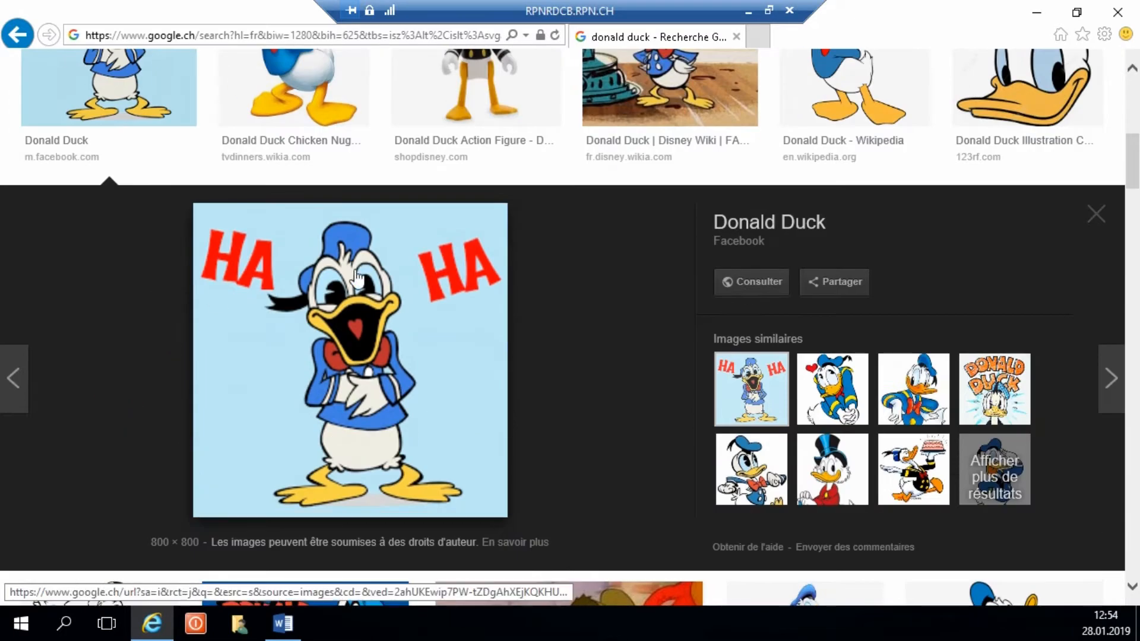
right_click(354, 270)
click(415, 411)
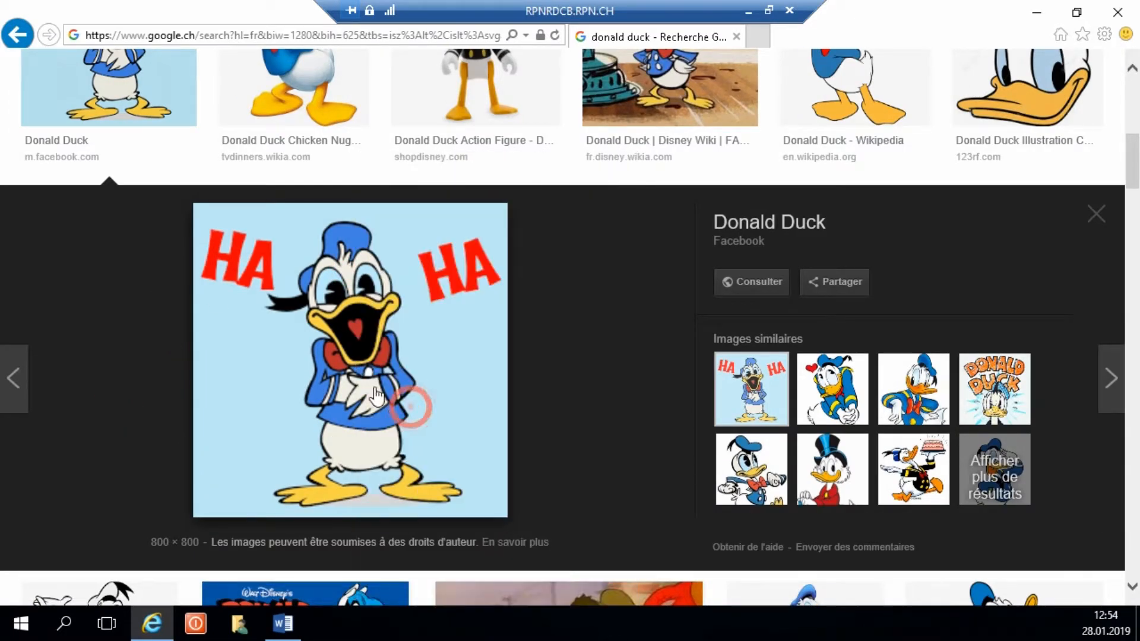
click(283, 623)
click(382, 422)
right_click(379, 427)
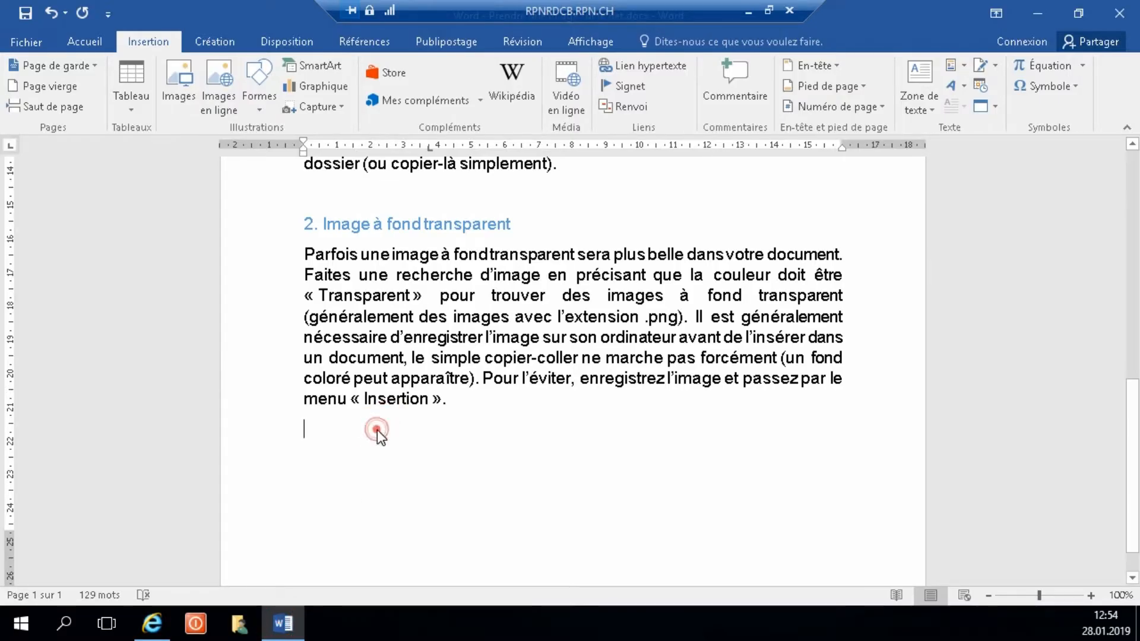
click(415, 260)
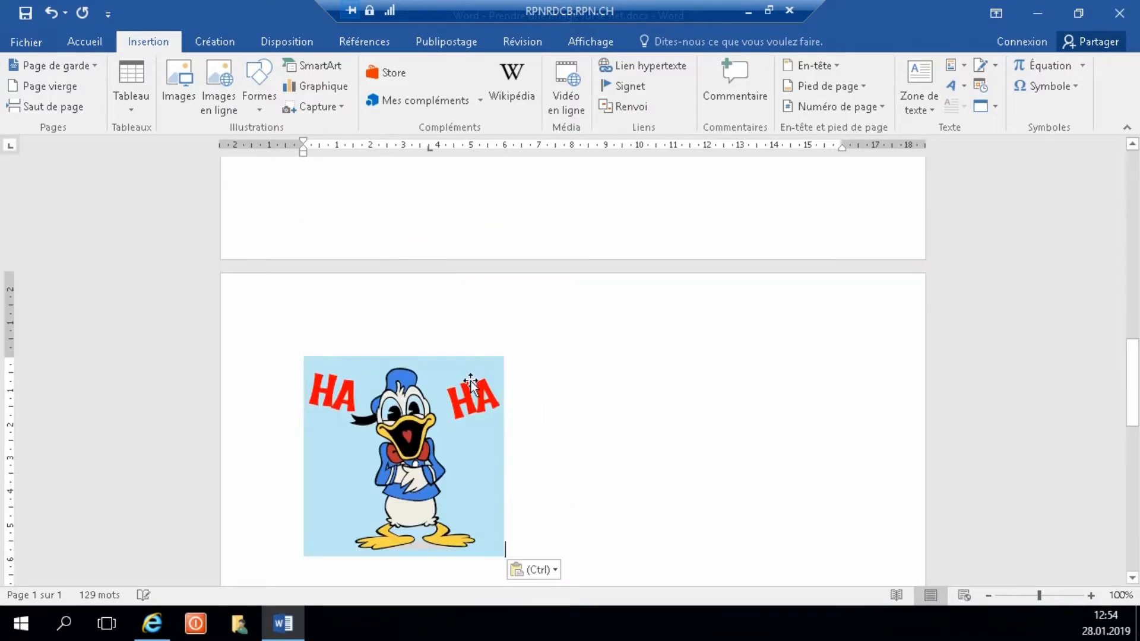
- Try floating the pasted Donald Duck picture in front of the text over the town hall photo, and undo its insertion
click(573, 513)
click(500, 453)
right_click(439, 429)
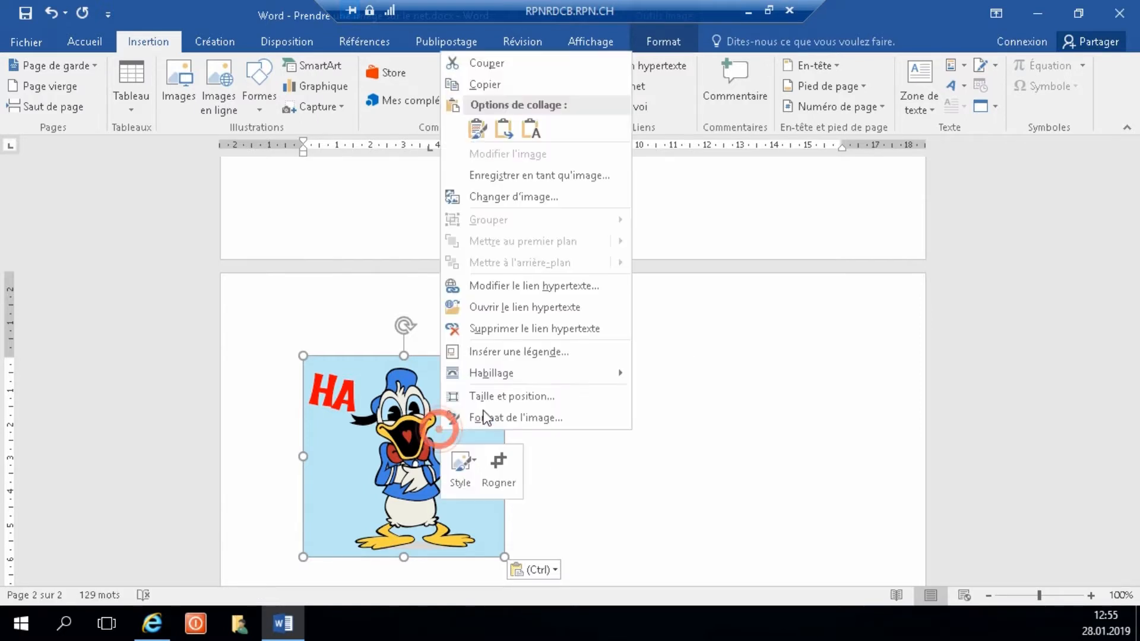
mouse_move(511, 372)
click(694, 475)
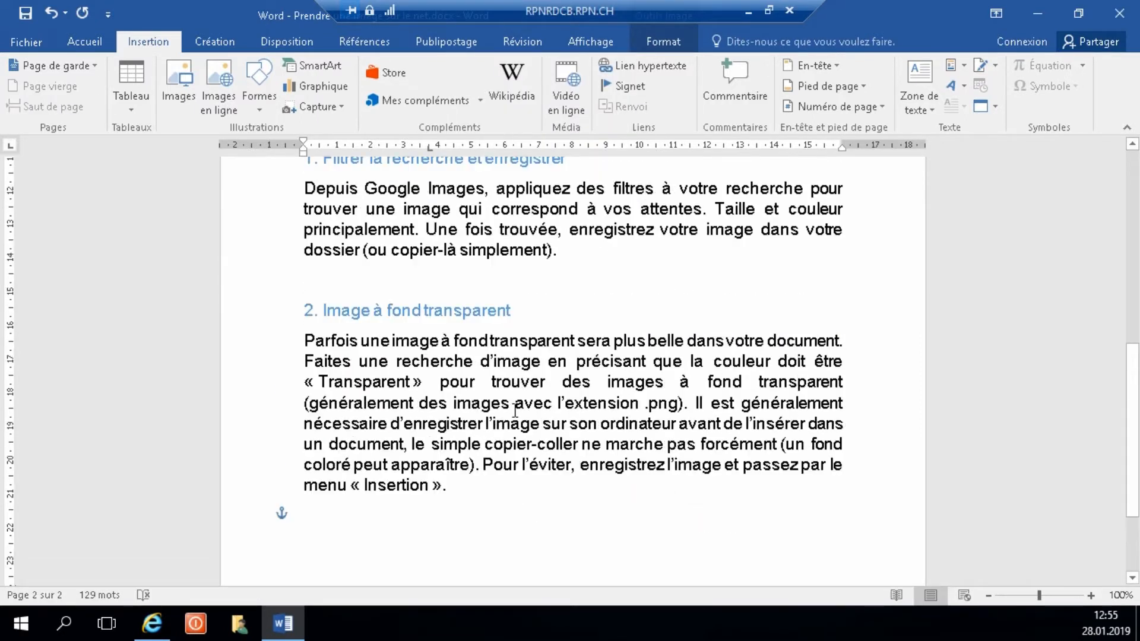
scroll(515, 409, up, 10)
drag(471, 262, 616, 399)
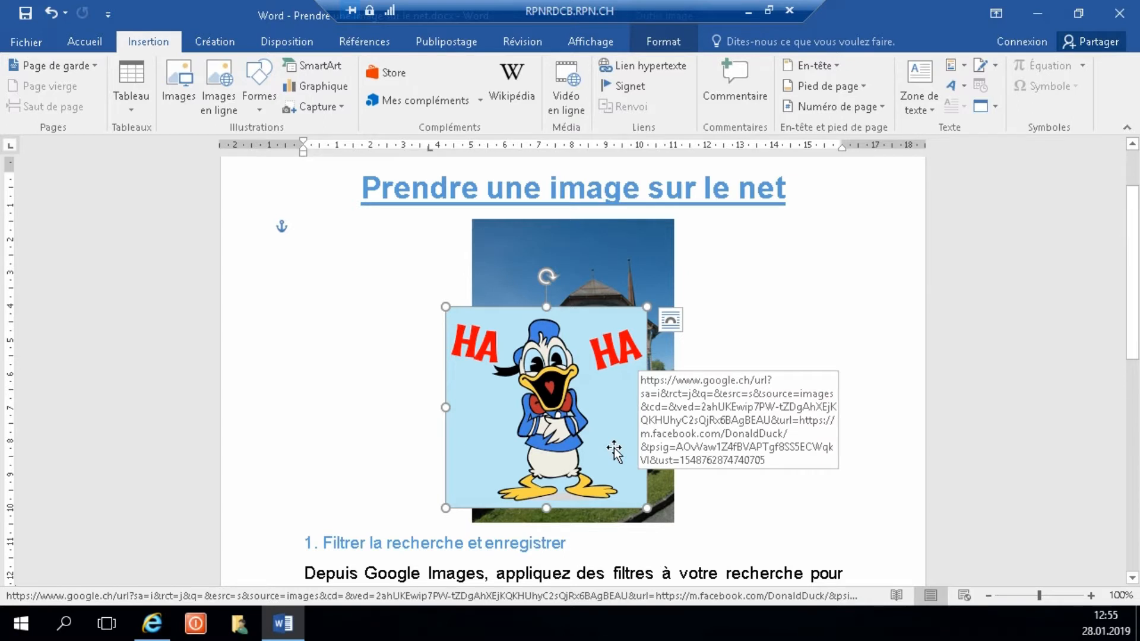
key(ctrl+z)
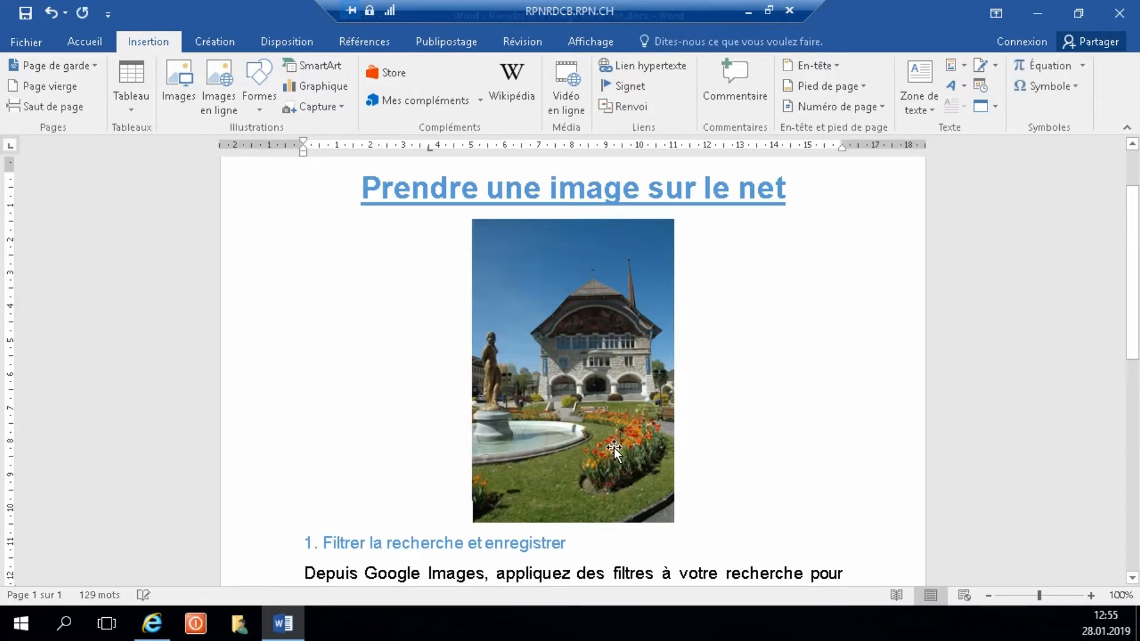
- Switch to Internet Explorer and filter the Donald Duck image results by the Transparent color option
click(152, 622)
scroll(108, 378, up, 5)
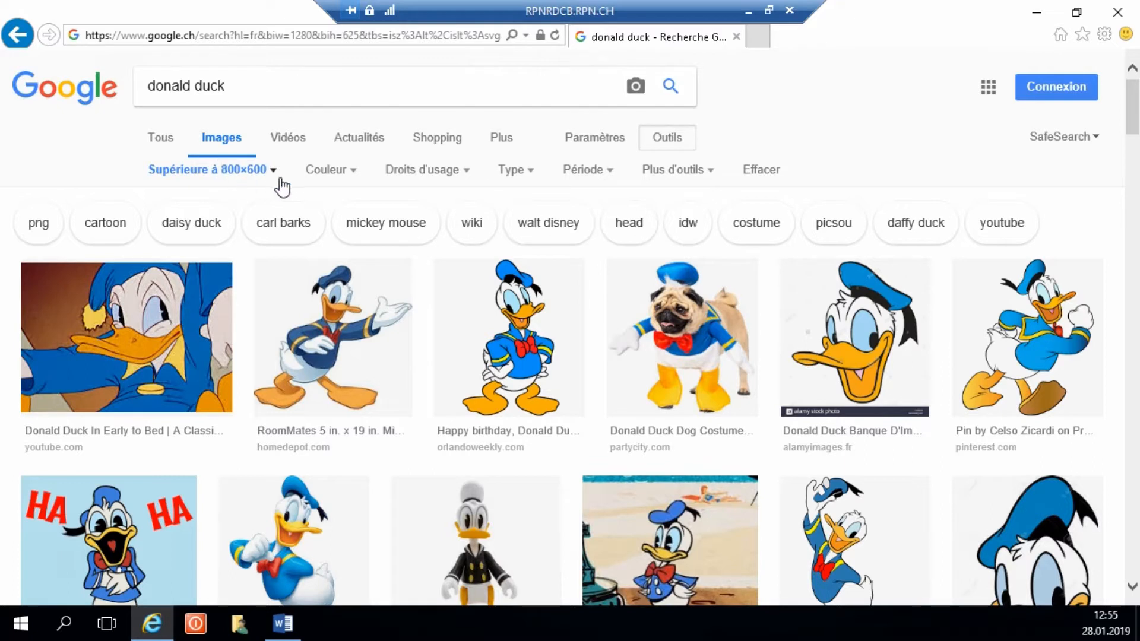
click(325, 172)
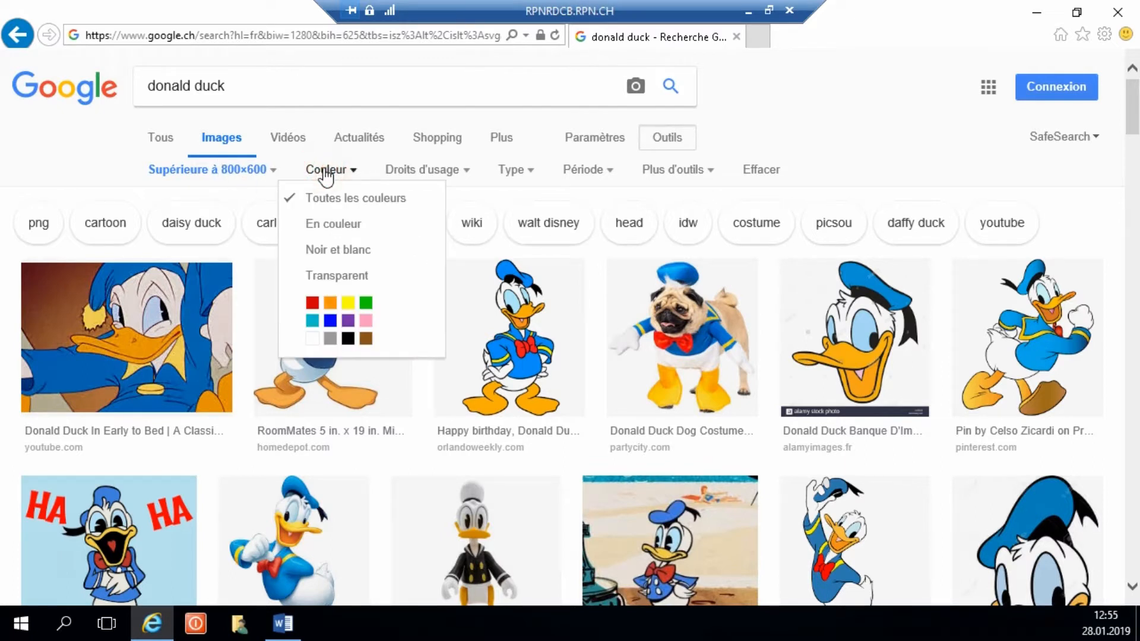
click(348, 276)
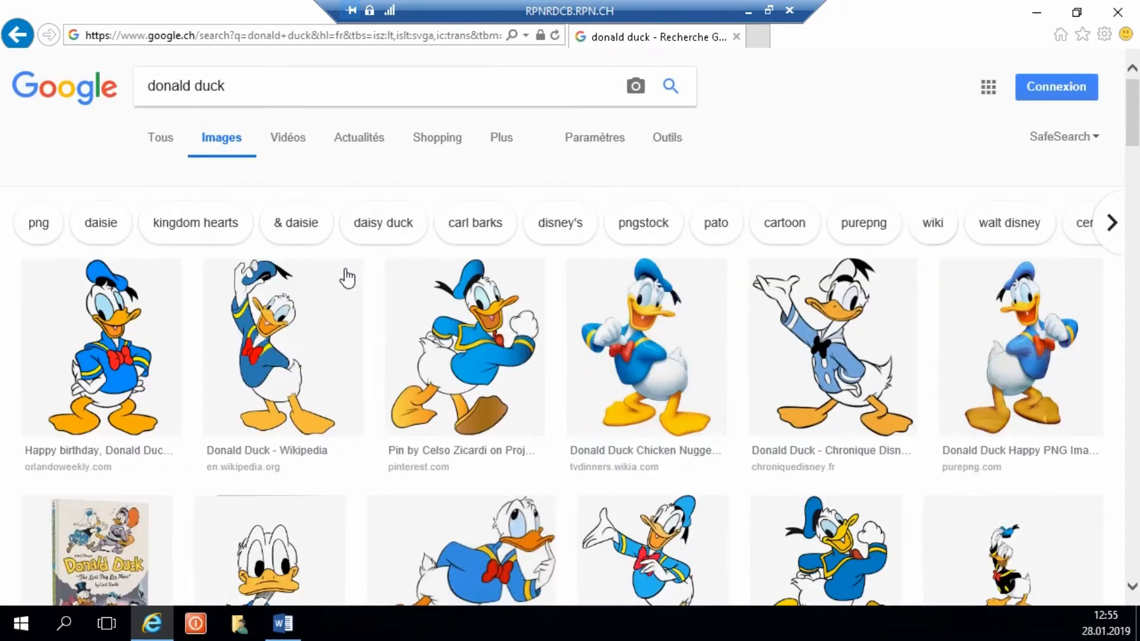
- Open the "Happy birthday, Donald Duck!" picture from the transparent results and copy it
click(138, 322)
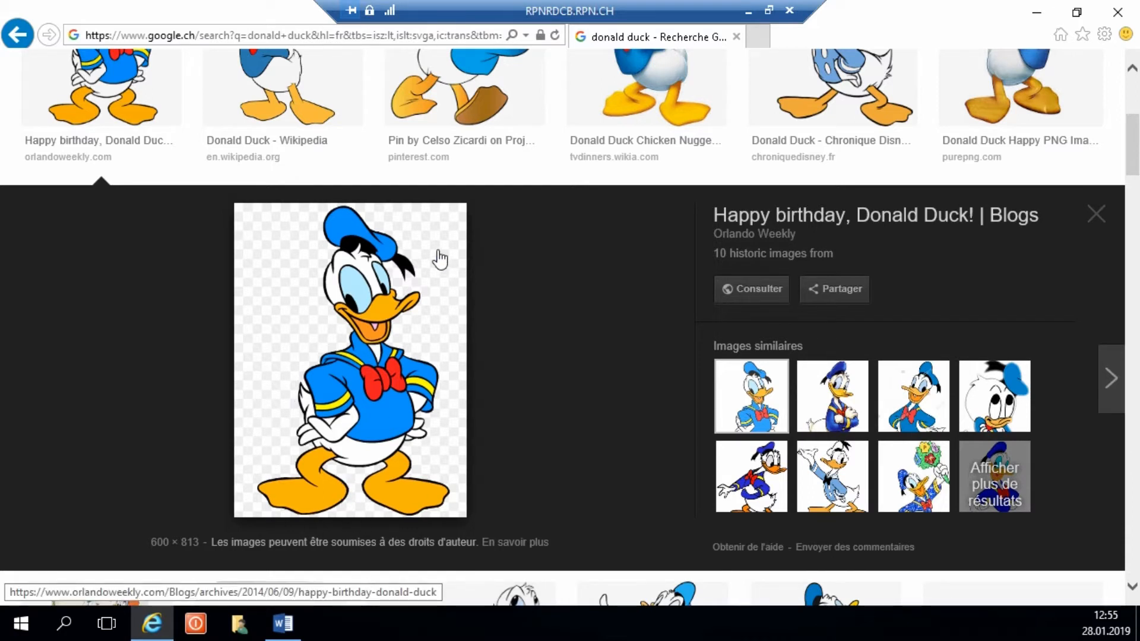
right_click(419, 284)
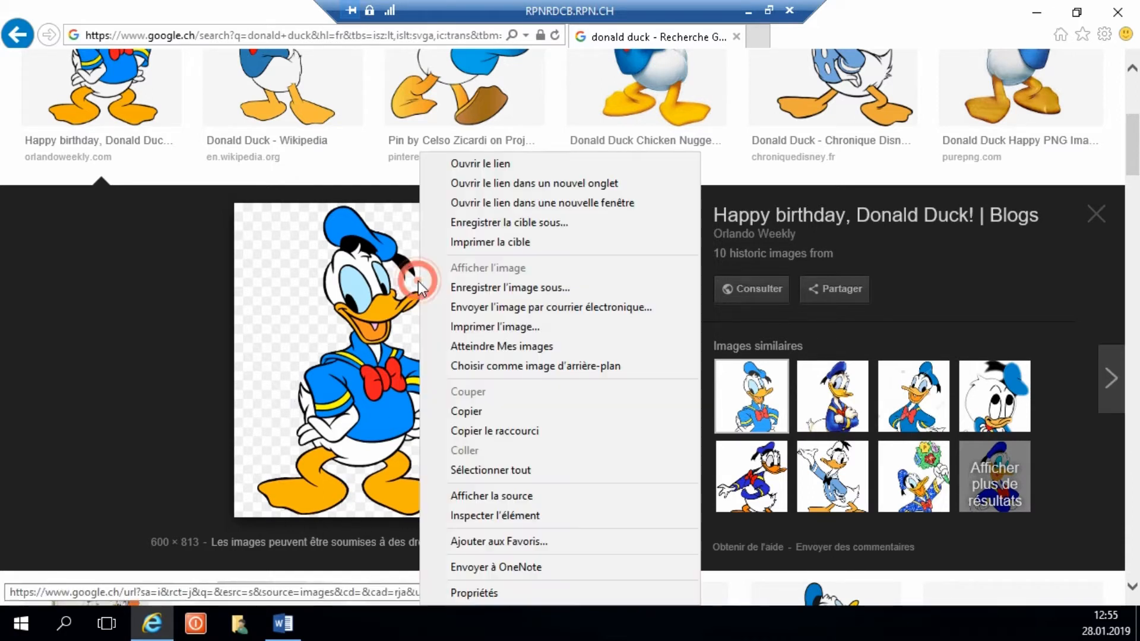
click(479, 411)
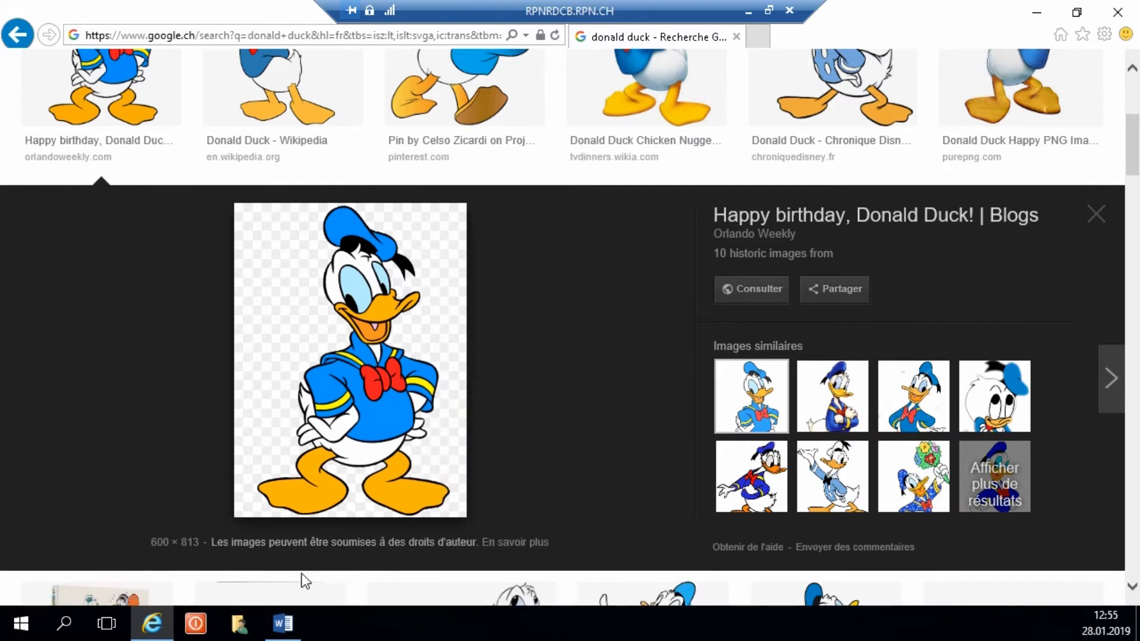
- Switch to Word and paste the copied Donald Duck picture beside the town hall photo, keeping its source formatting
click(282, 623)
right_click(417, 445)
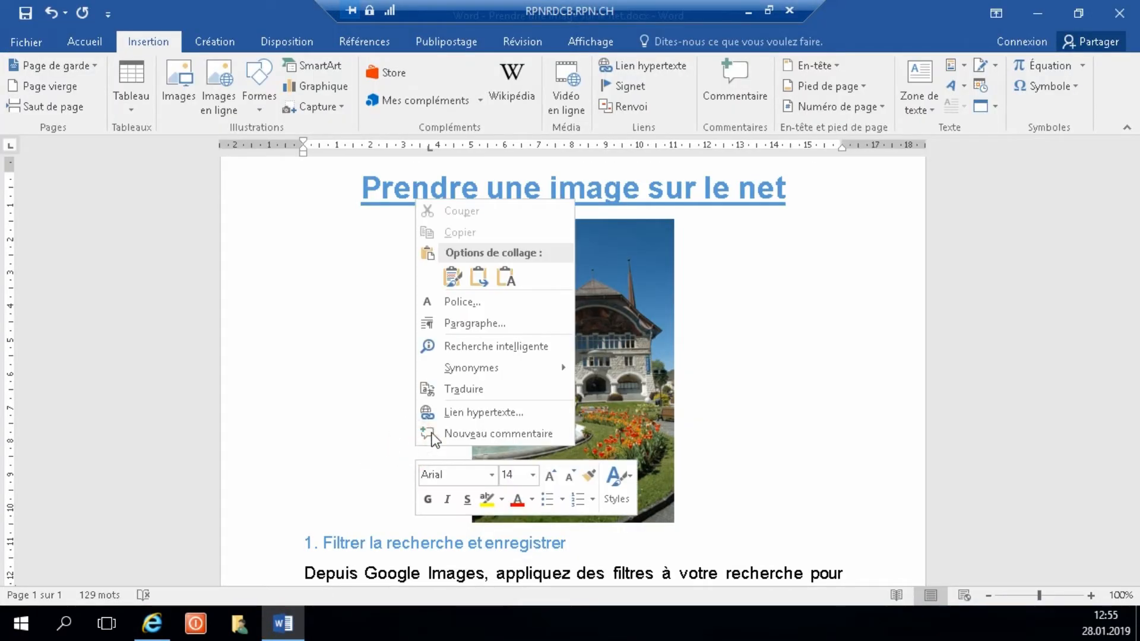
click(451, 277)
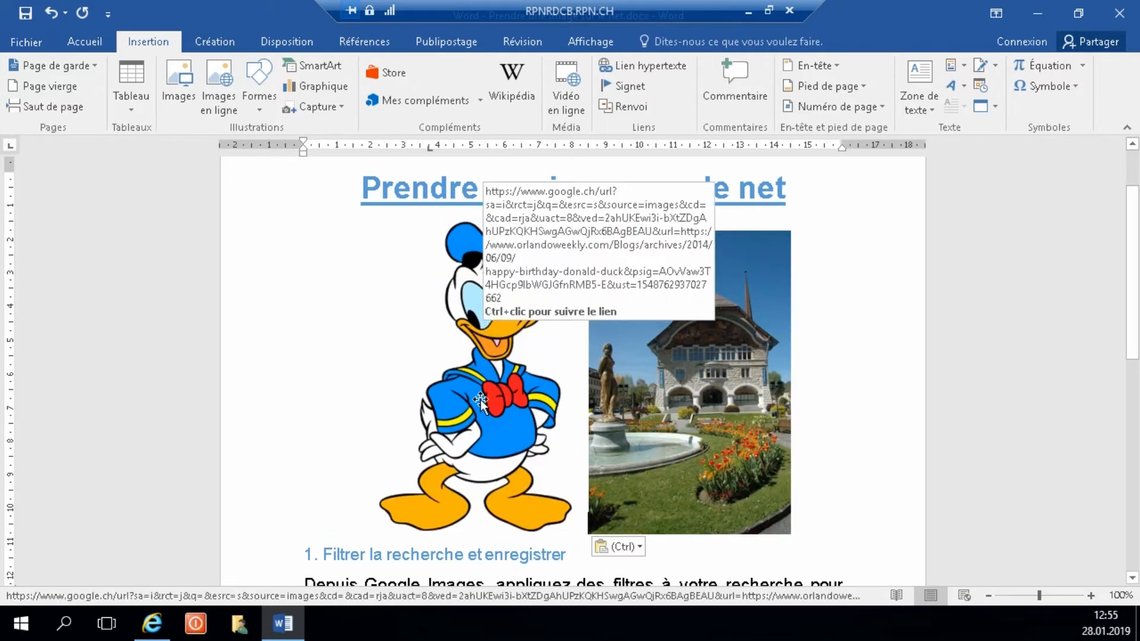
- Float the Donald Duck picture in front of the text, shrink it to under half its size and place it over the town hall photo
click(480, 401)
right_click(459, 225)
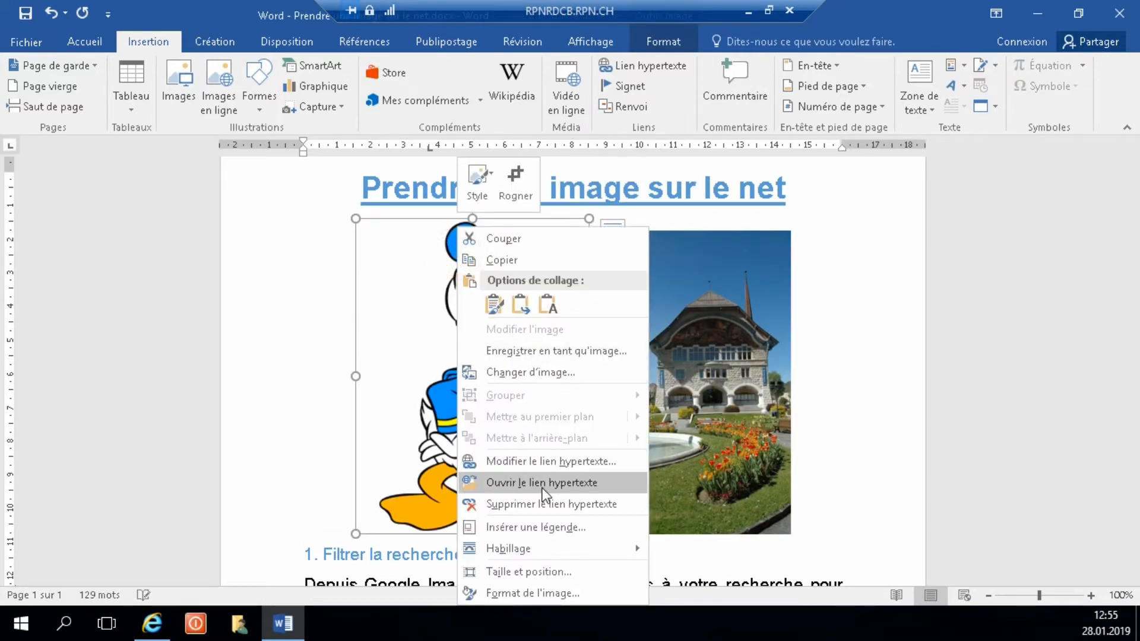
click(542, 541)
click(708, 460)
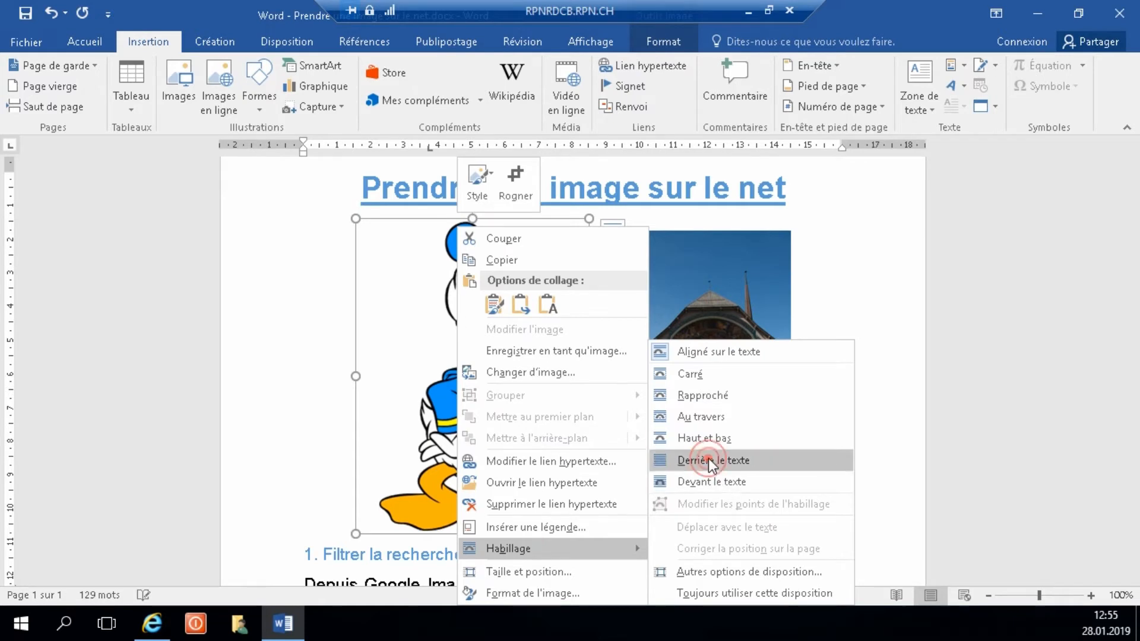
drag(363, 228, 489, 399)
drag(565, 453, 577, 408)
click(832, 358)
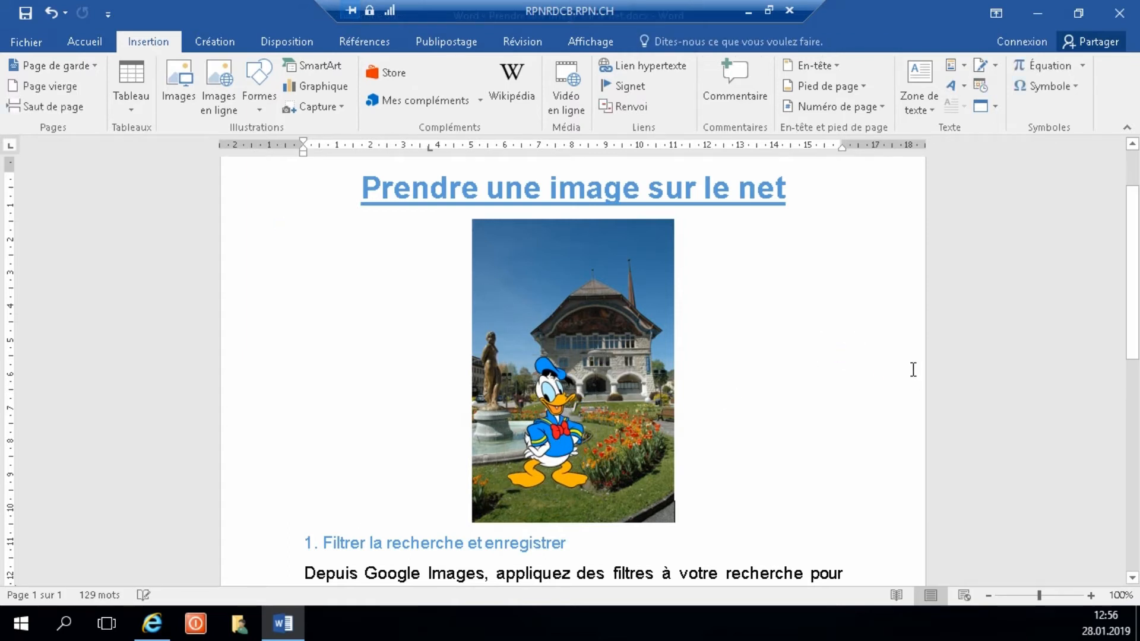
- Move the duck off the town hall photo, check its source image in Internet Explorer, and move it back over the photo's left edge
drag(565, 469, 401, 427)
click(158, 630)
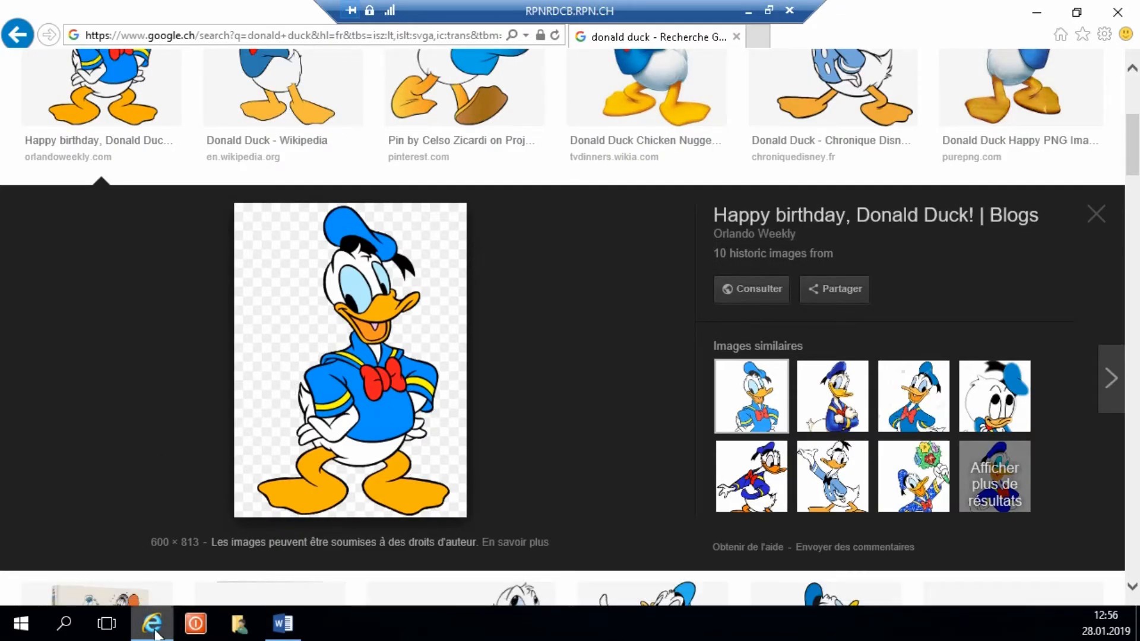
click(283, 623)
drag(394, 395, 481, 423)
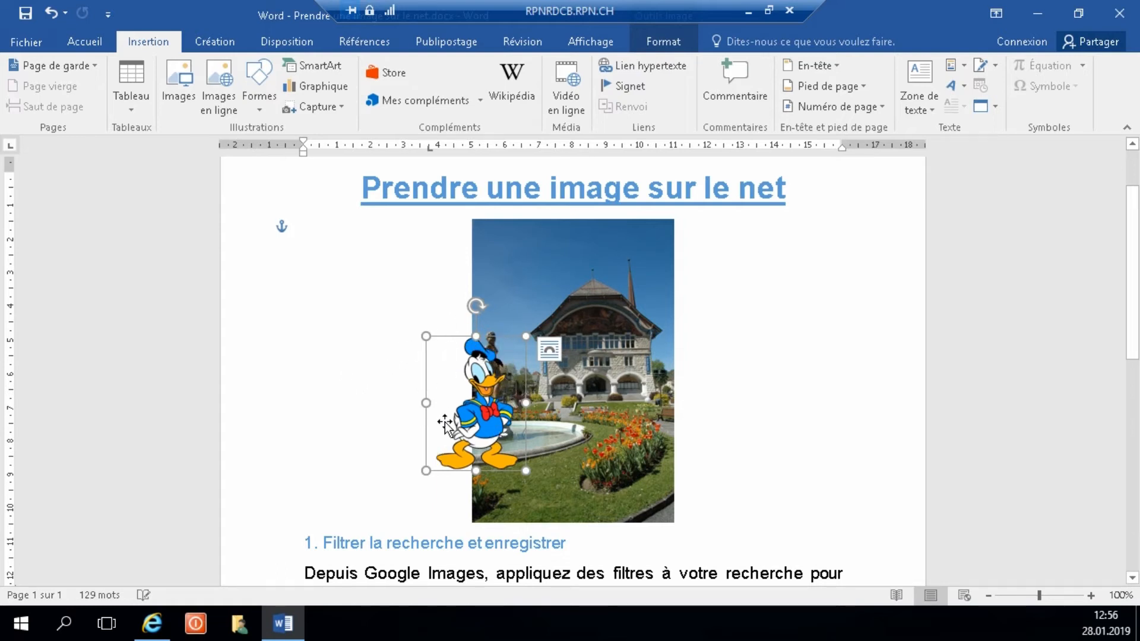
click(152, 623)
right_click(348, 398)
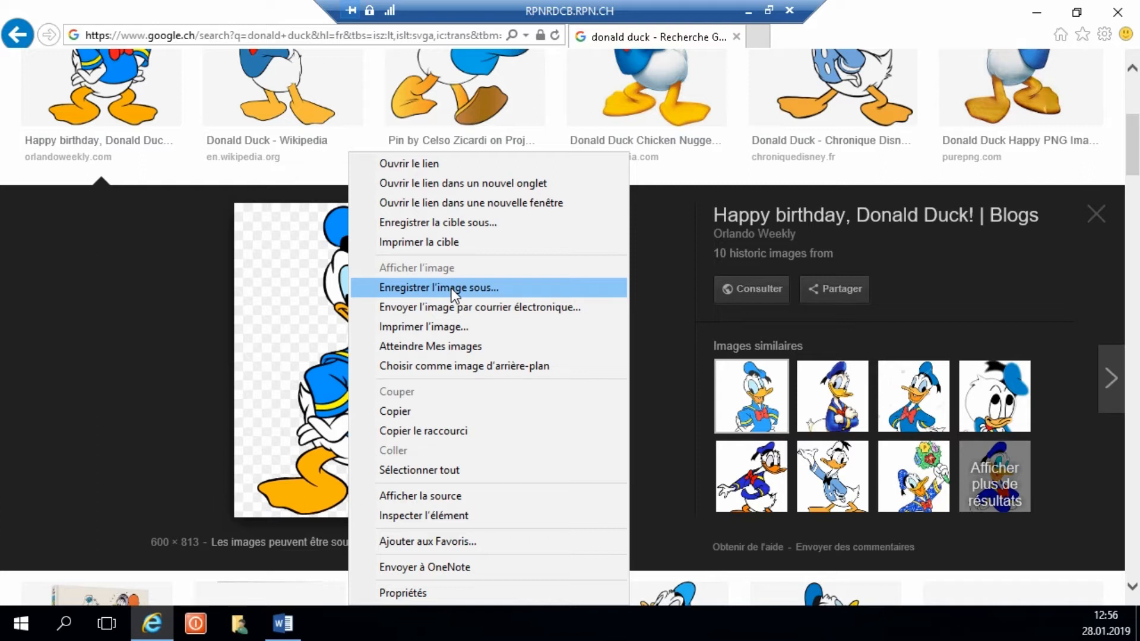
click(282, 624)
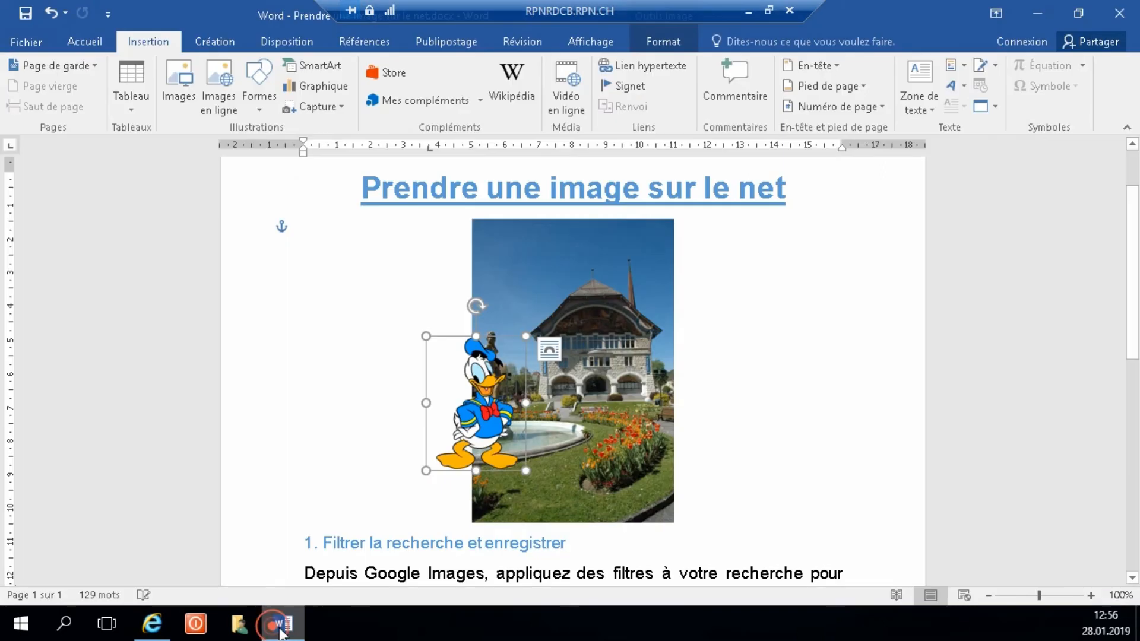
click(179, 77)
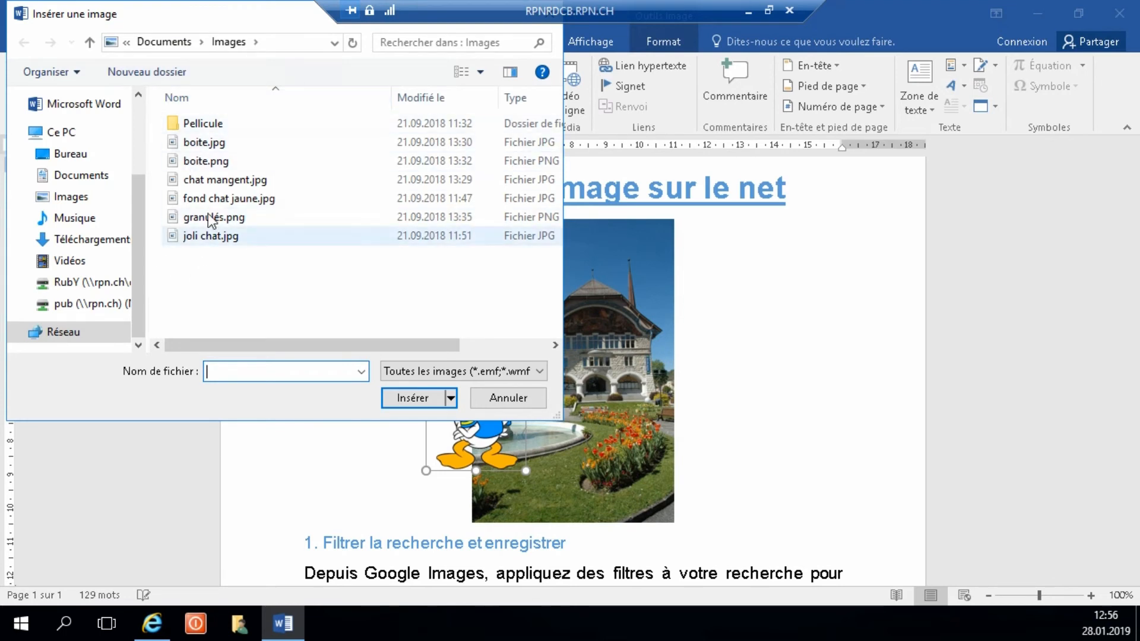
click(509, 403)
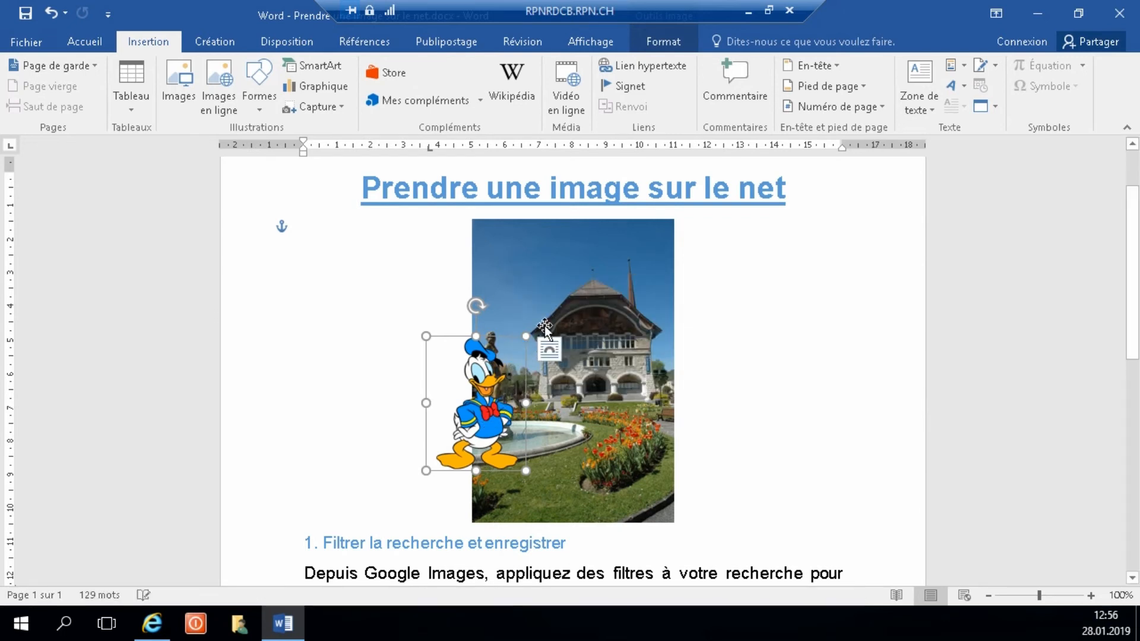
- Remove the hyperlink from the Donald Duck picture and place it on the lawn in front of the fountain in the photo
click(644, 69)
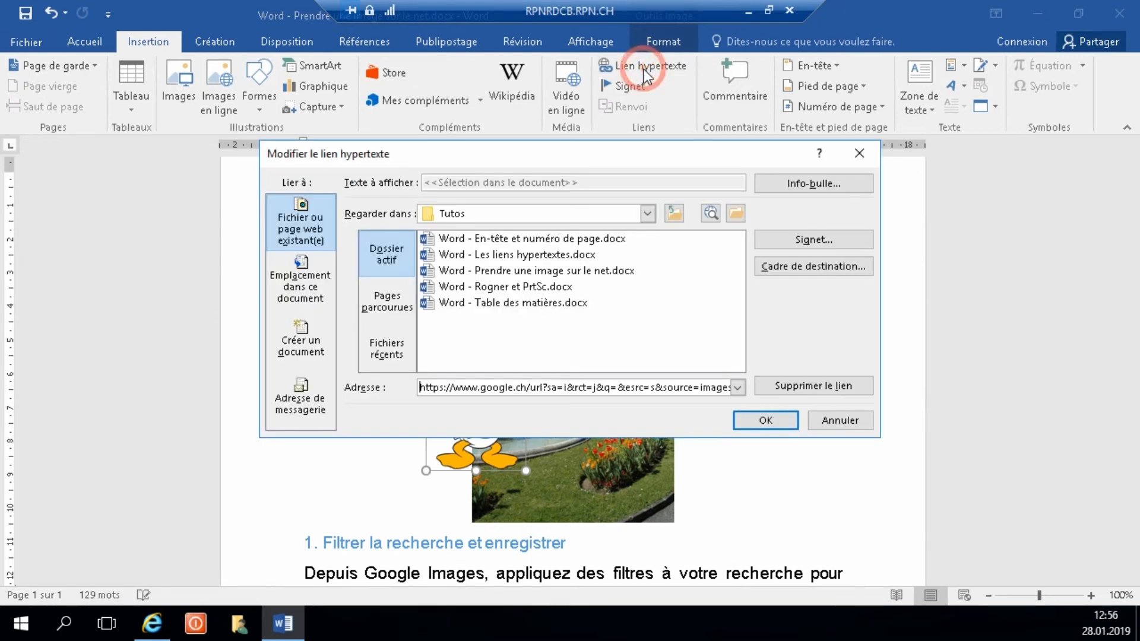
click(810, 387)
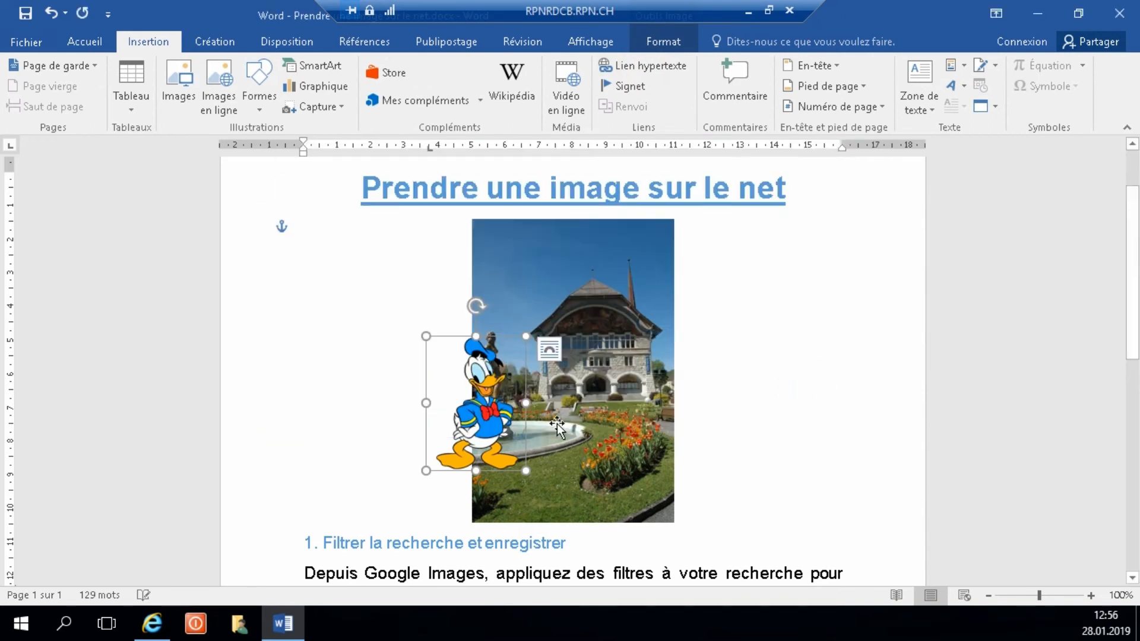
drag(480, 418, 546, 449)
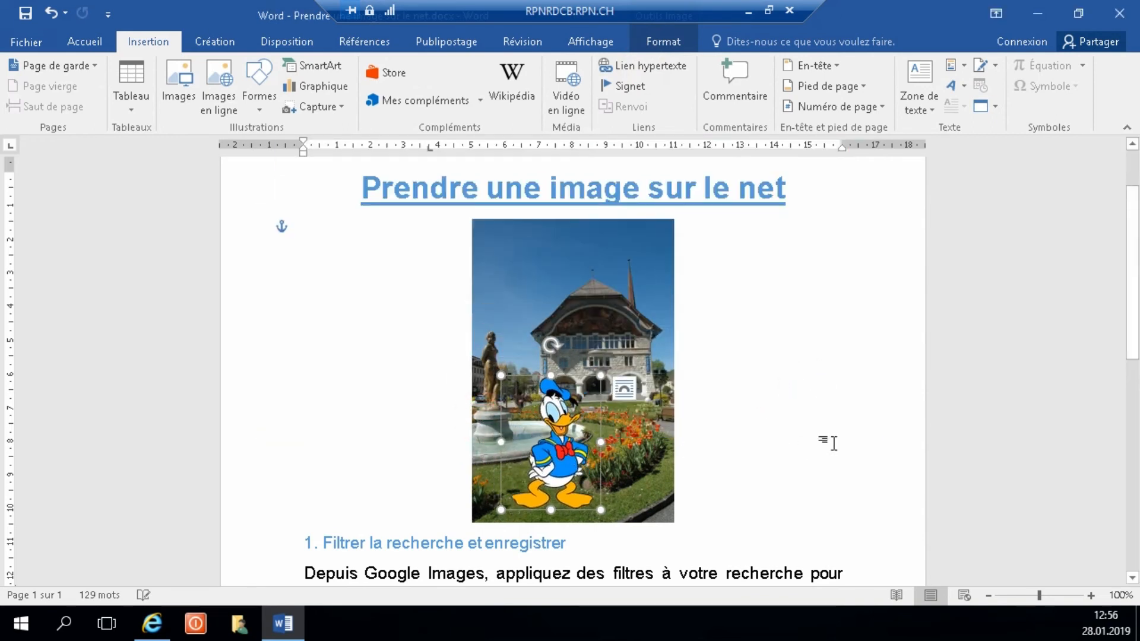
click(840, 432)
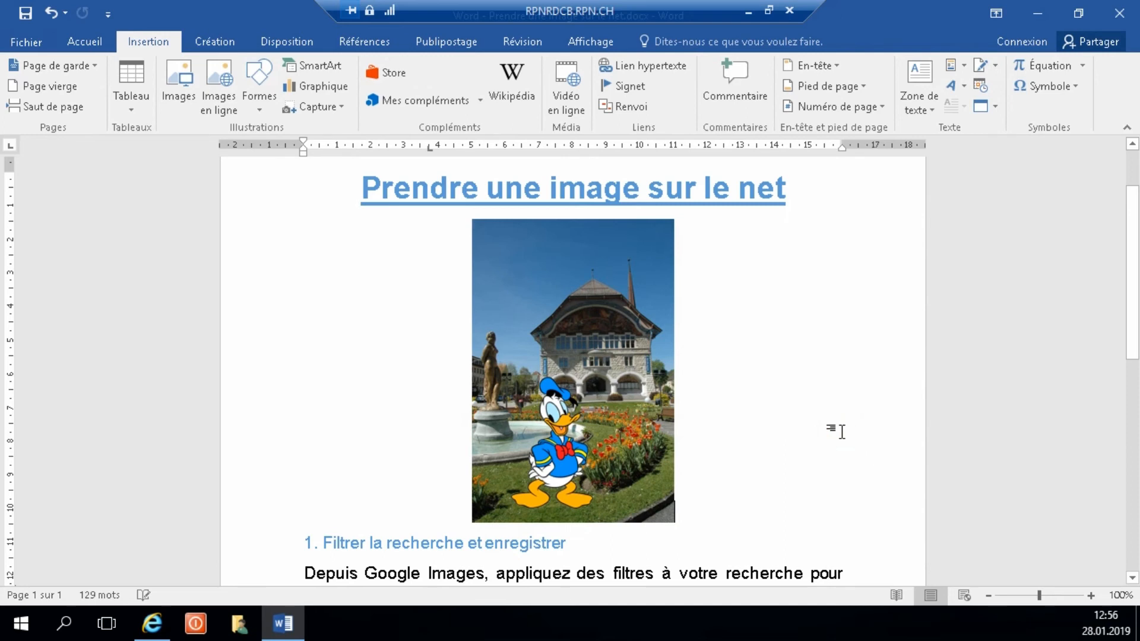